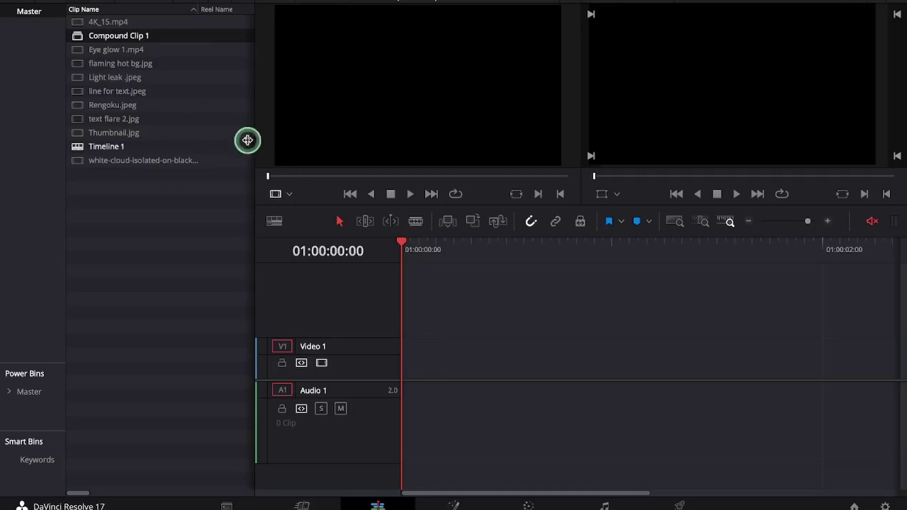
Place Compound Clip 1 at the start of the Video 1 track and open its first frame for Fusion compositing.
click(183, 40)
drag(181, 34, 410, 366)
key(Right)
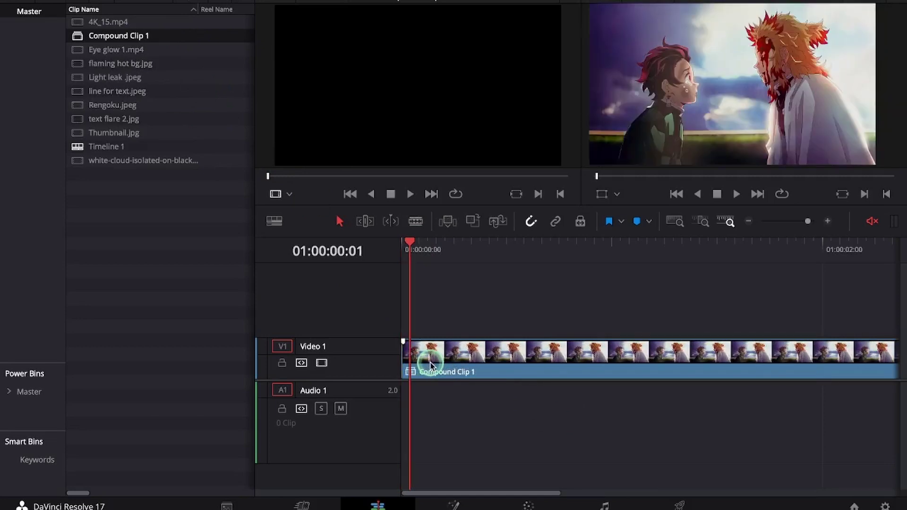
click(399, 247)
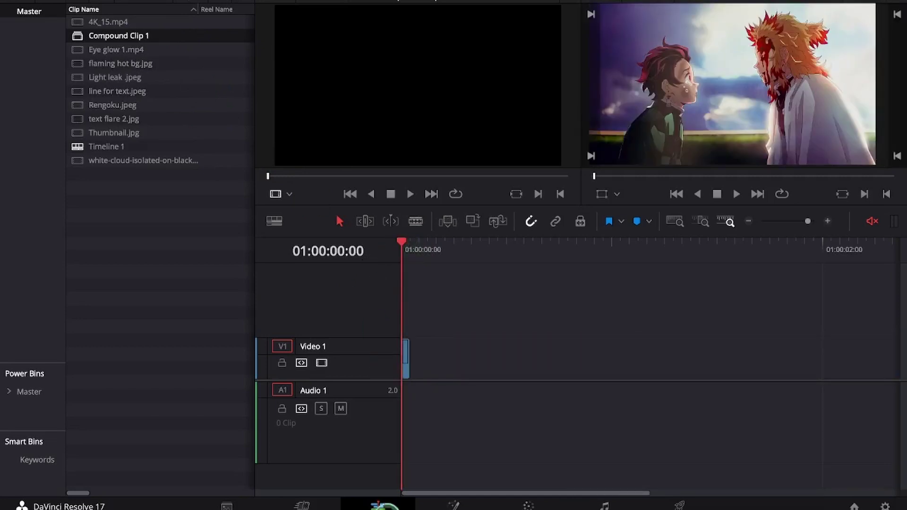
click(453, 505)
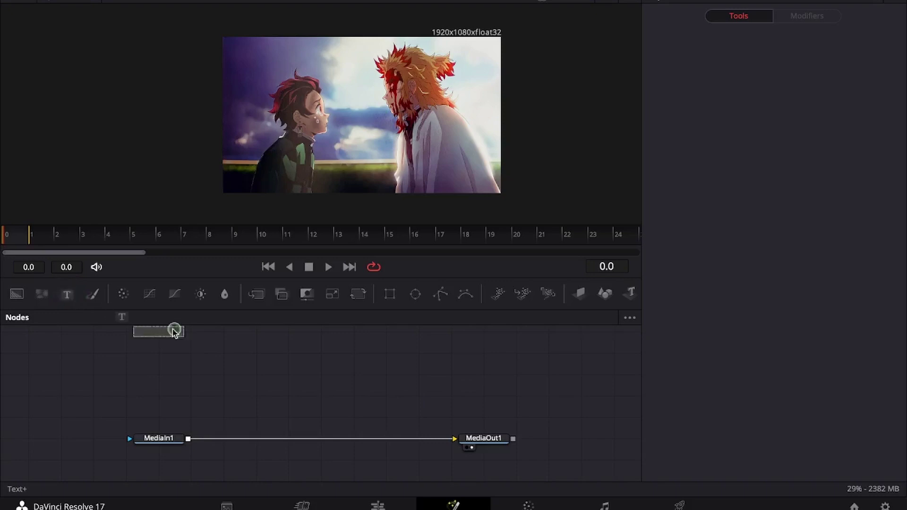
Add a Text+ node, merge it over MediaIn1 and enter "blazee" as its text.
drag(197, 334, 268, 397)
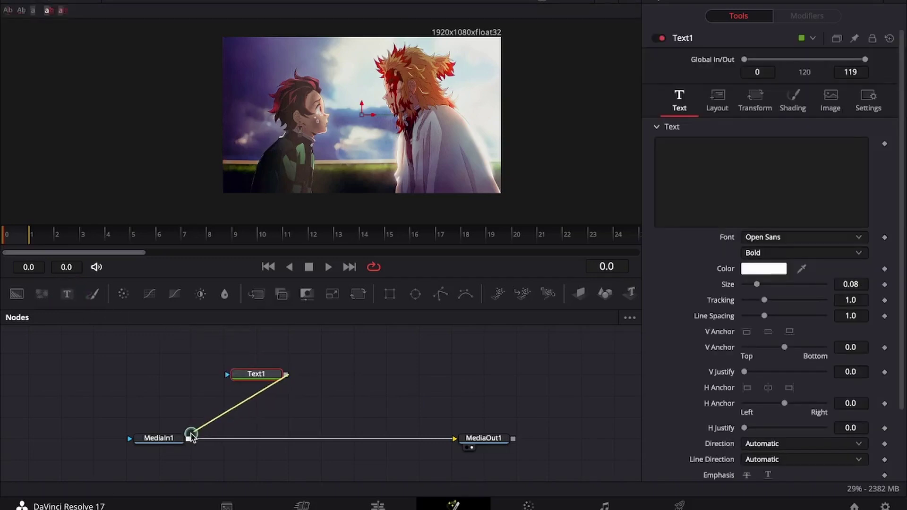
drag(189, 435, 184, 437)
click(272, 375)
click(745, 180)
text(blazee)
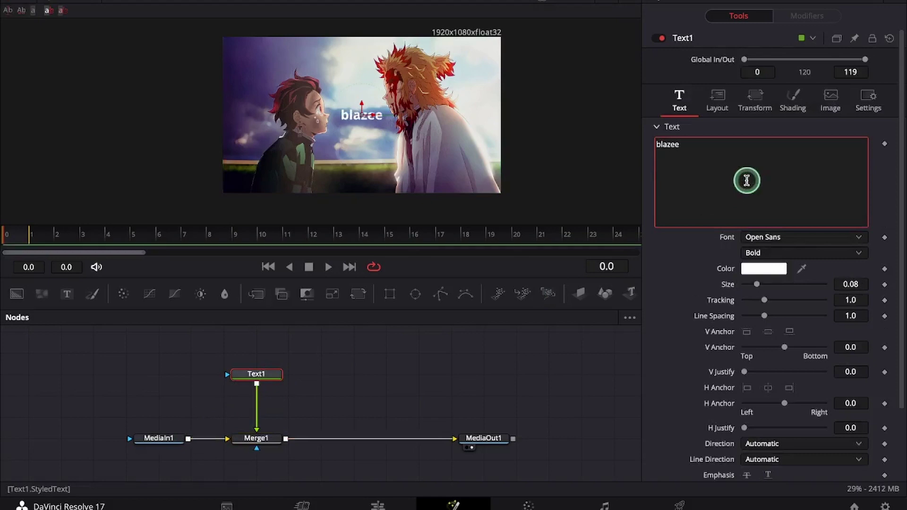
Set the text's font to LEMON MILK and enlarge it to span most of the frame width.
click(789, 237)
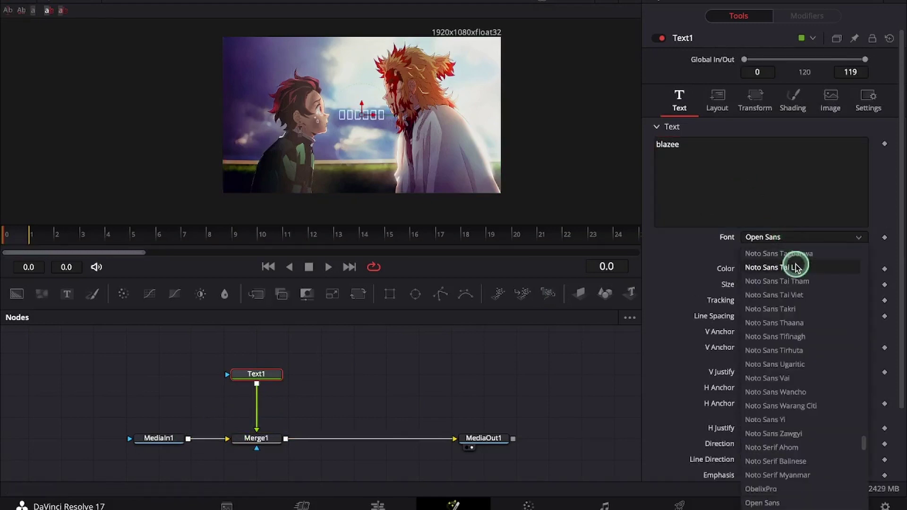
scroll(806, 326, up, 20)
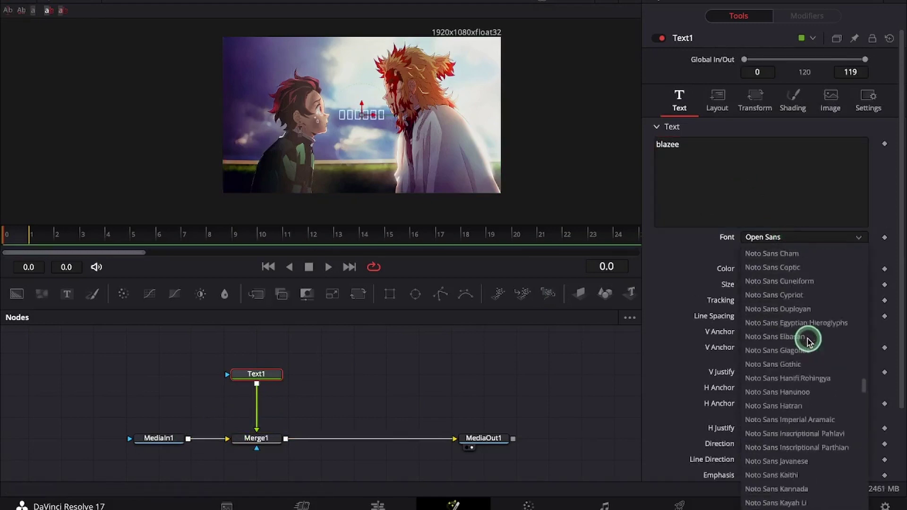
scroll(807, 340, up, 5)
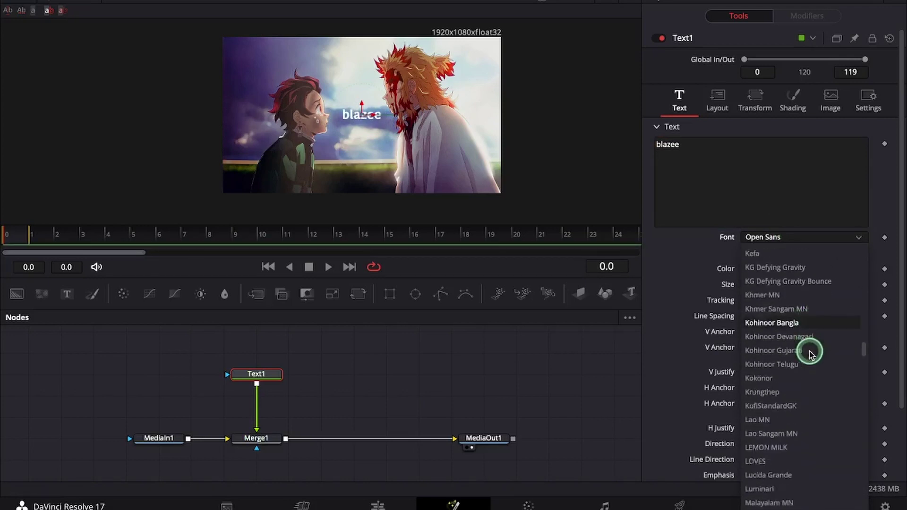
click(796, 418)
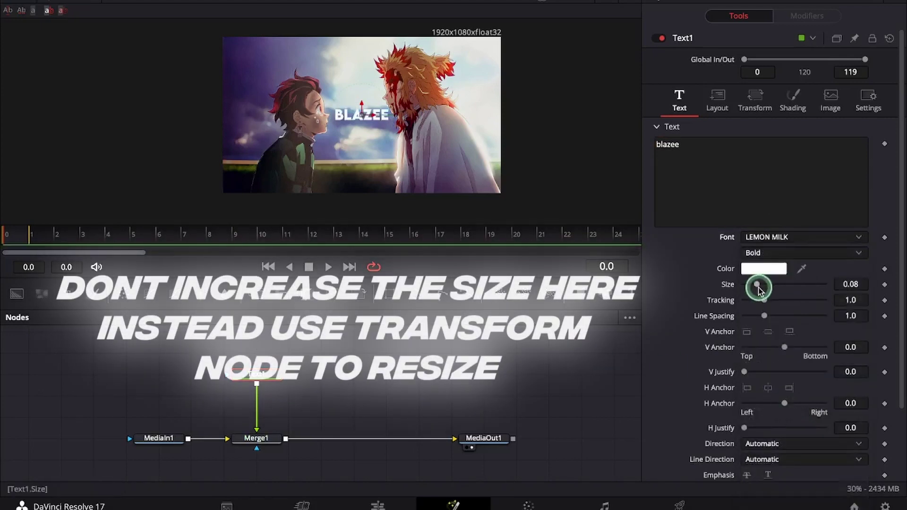
drag(759, 286, 802, 284)
Change the text's layout type to Circle and set the layout's X rotation to -90.
click(720, 99)
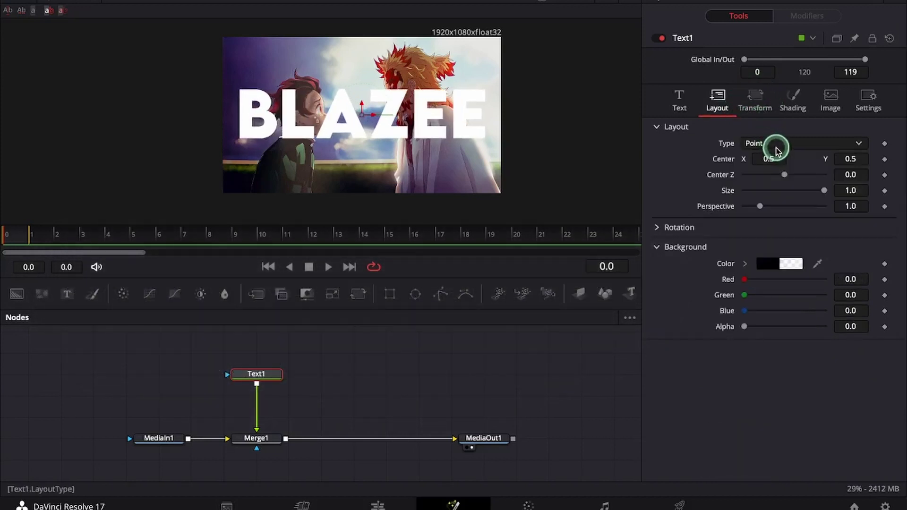
click(790, 144)
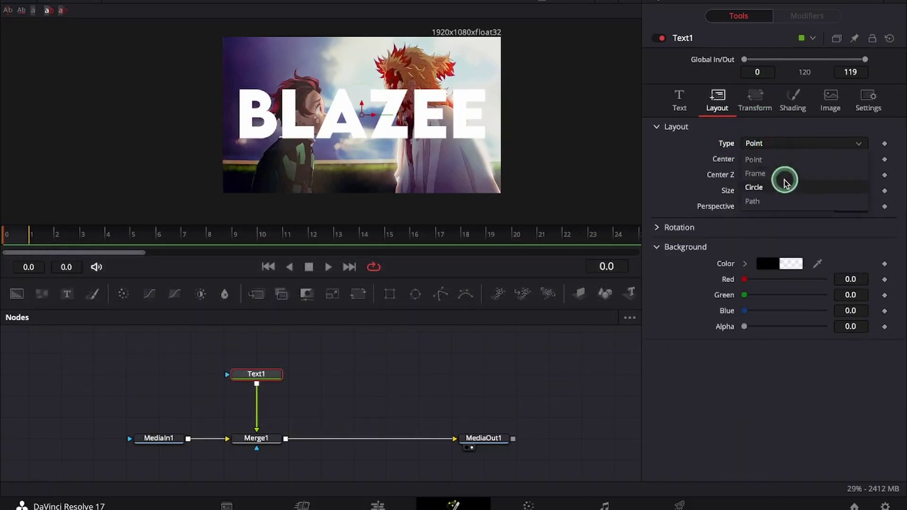
click(783, 188)
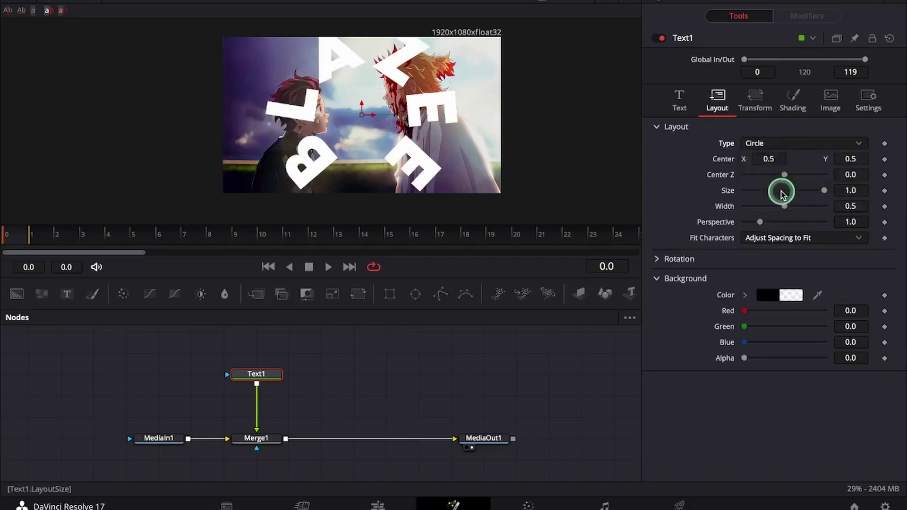
click(659, 260)
click(850, 293)
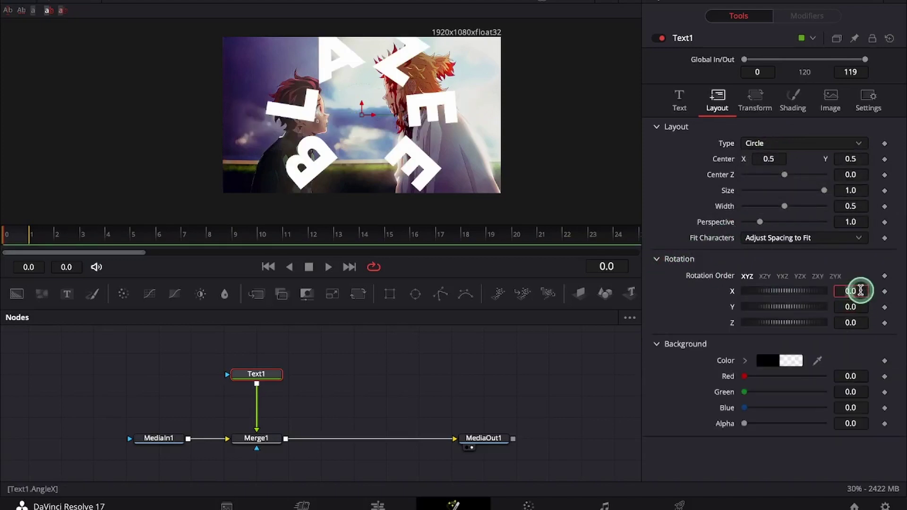
text(-90)
key(Tab)
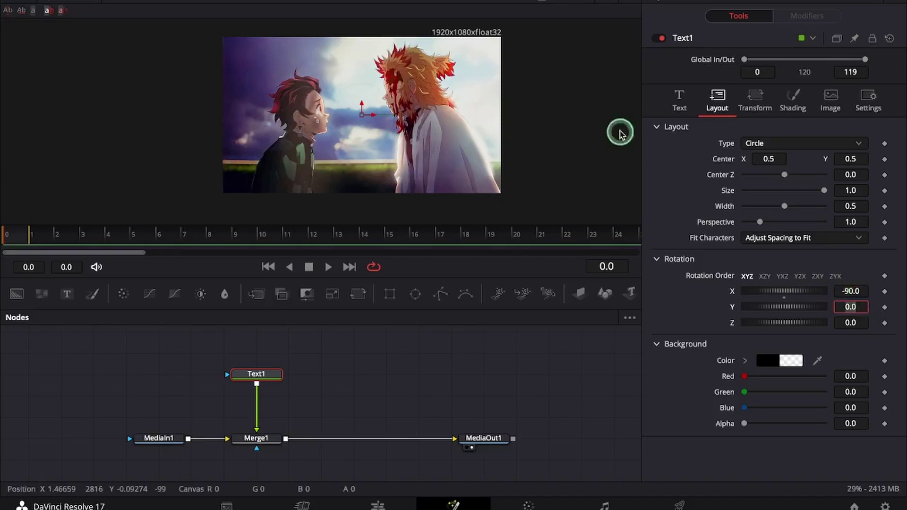
Set the X rotation of the text's individual characters to 90.
click(755, 106)
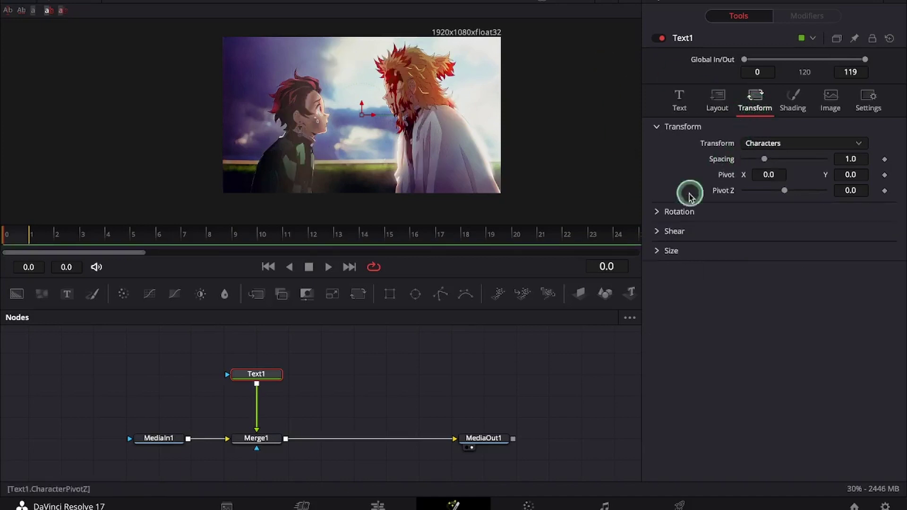
click(657, 213)
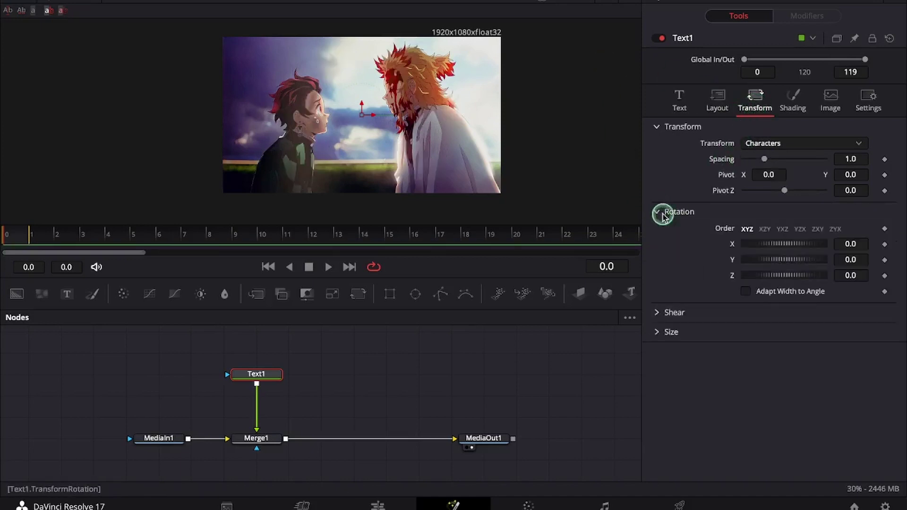
click(860, 247)
text(90)
key(Tab)
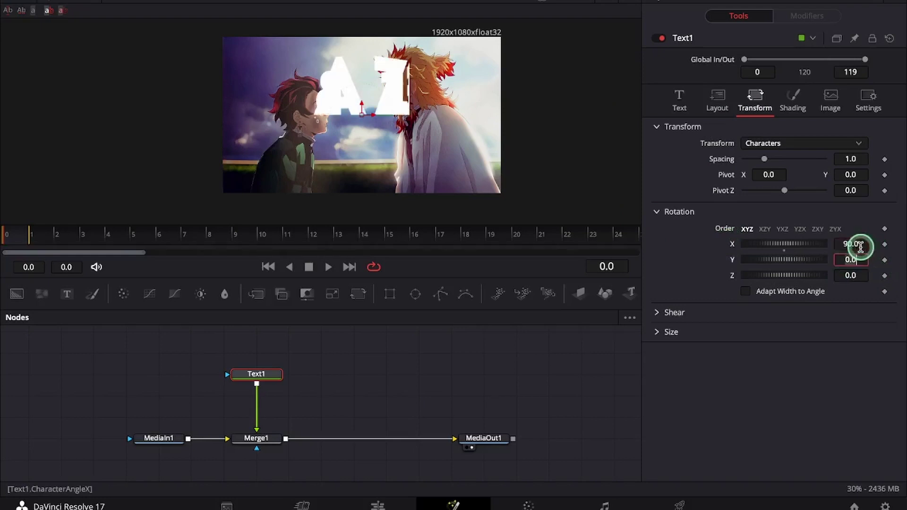
Reduce the text size to 0.1378 and scale the title up with a Transform node inserted between Text1 and Merge1.
click(684, 102)
drag(795, 291, 766, 289)
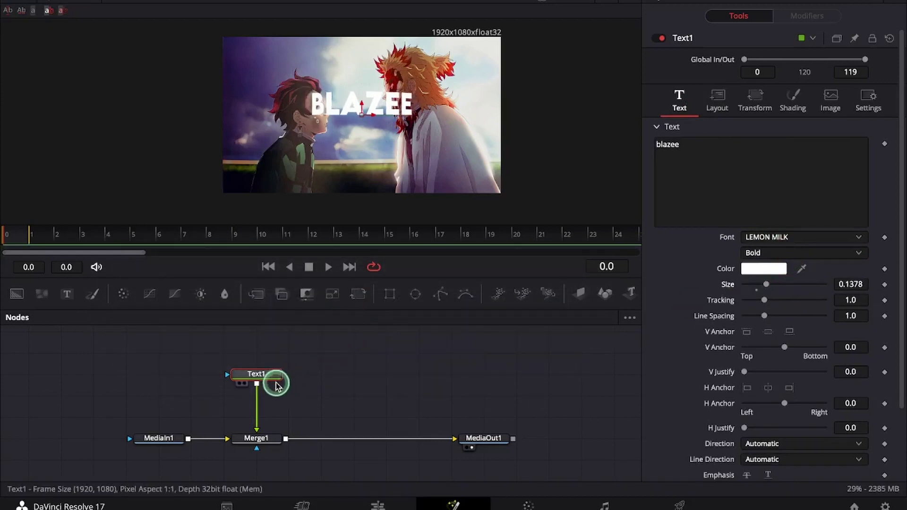
click(355, 293)
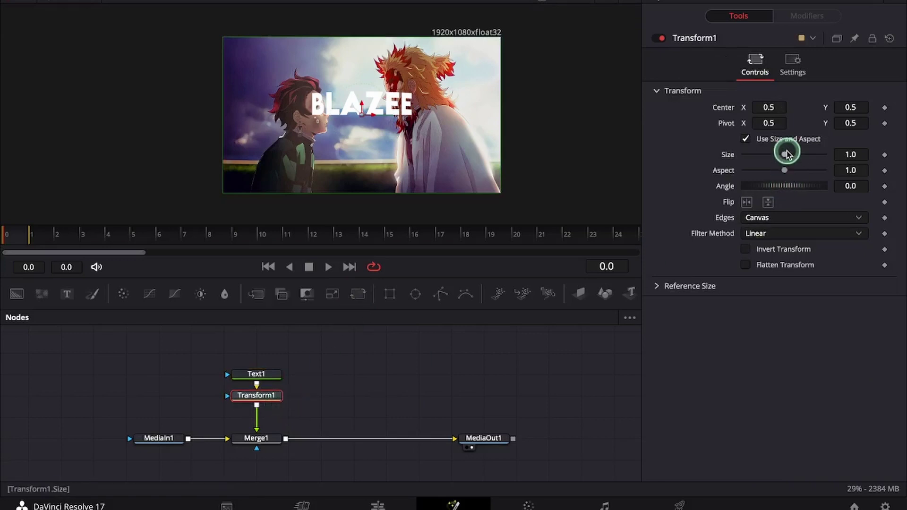
drag(786, 154, 800, 151)
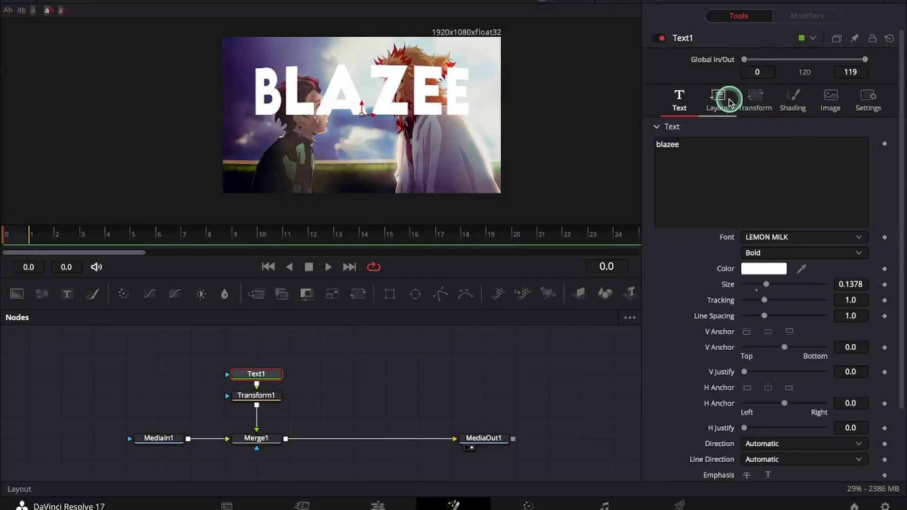
Adjust the text's circle layout to a width of 0.487 and a perspective of 1.942.
click(716, 99)
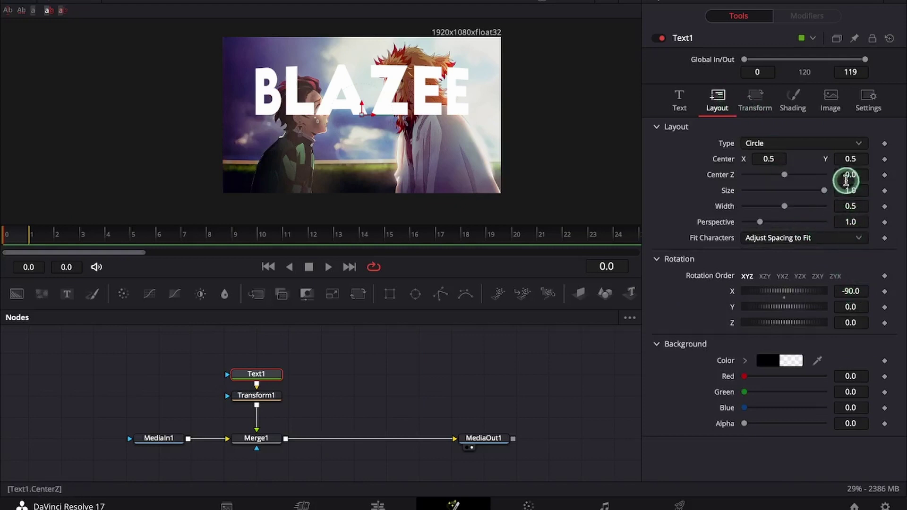
drag(851, 205, 819, 245)
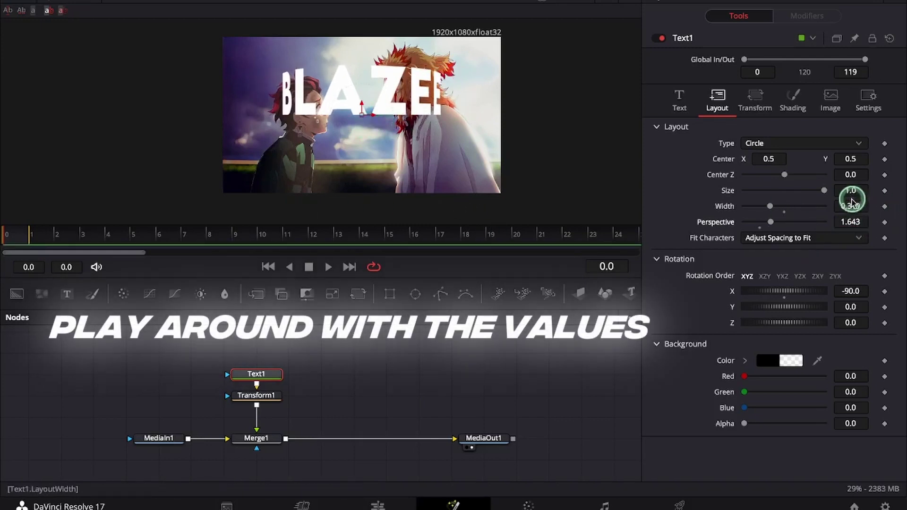
drag(841, 206, 700, 233)
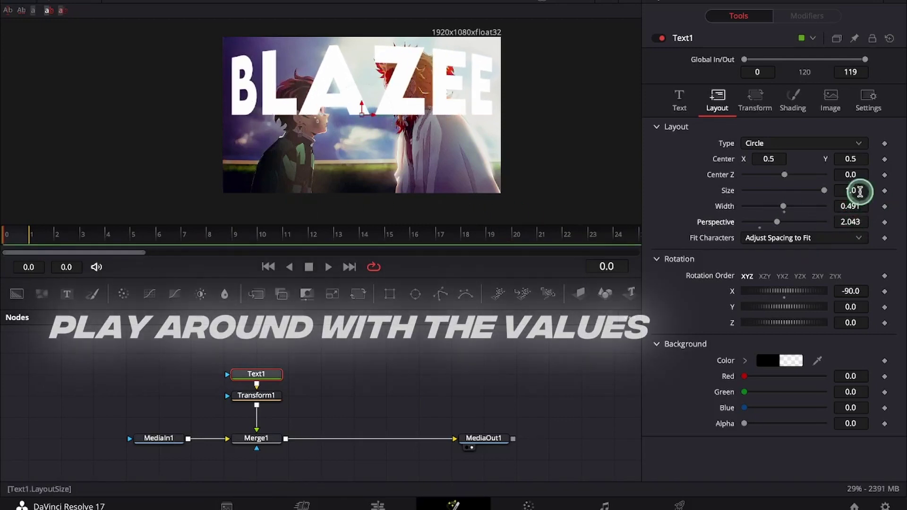
drag(855, 206, 850, 203)
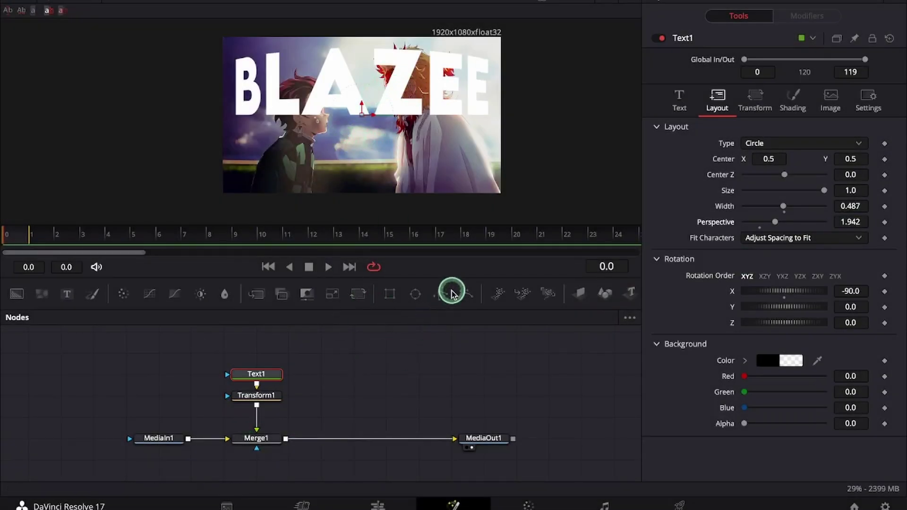
Connect a Polygon mask to Merge1 and trace it as a closed outline around the dark-haired boy's hair, face and body.
drag(266, 478, 266, 478)
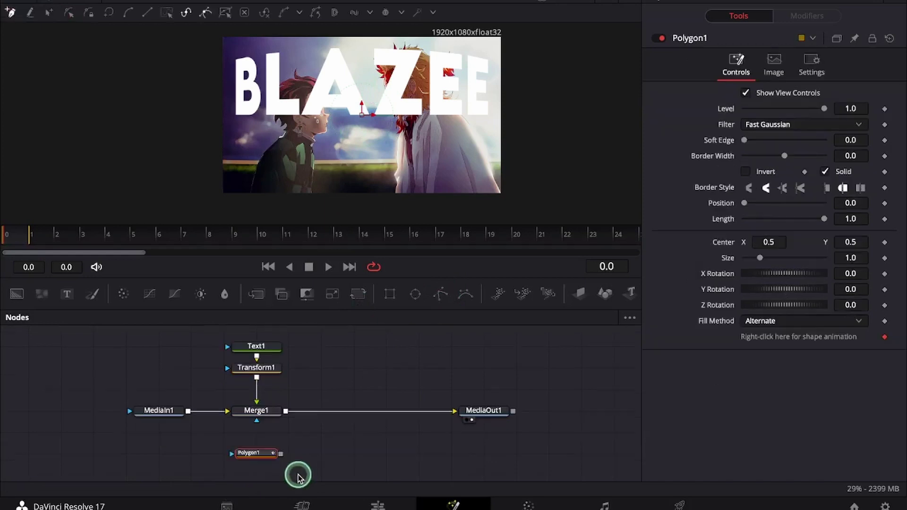
drag(311, 426, 298, 381)
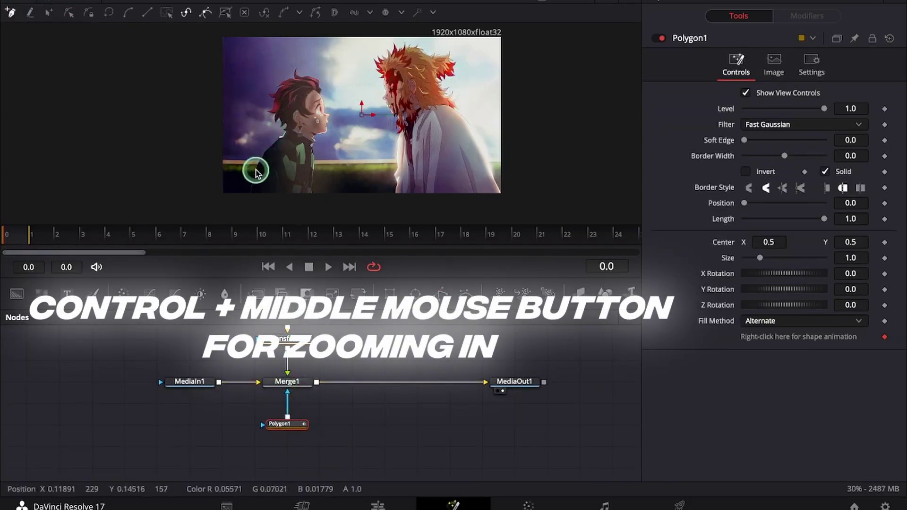
scroll(255, 171, up, 1)
drag(272, 186, 344, 123)
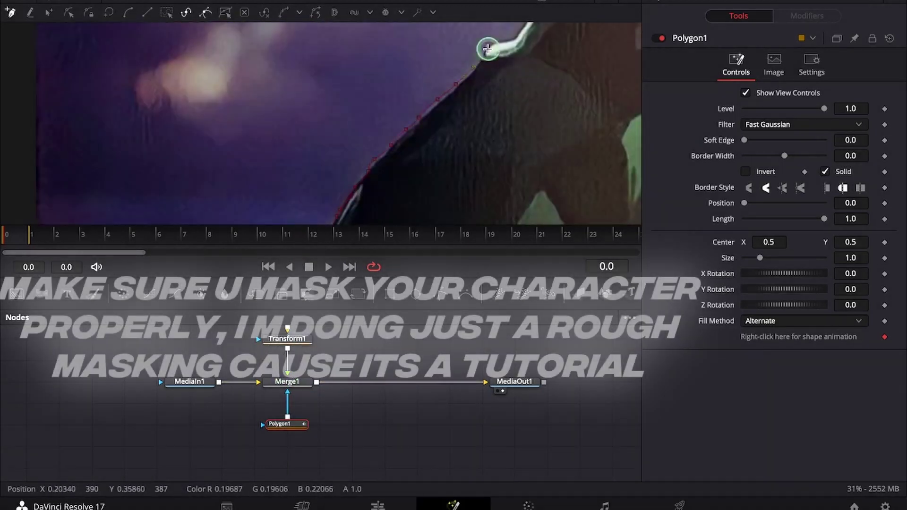
click(429, 91)
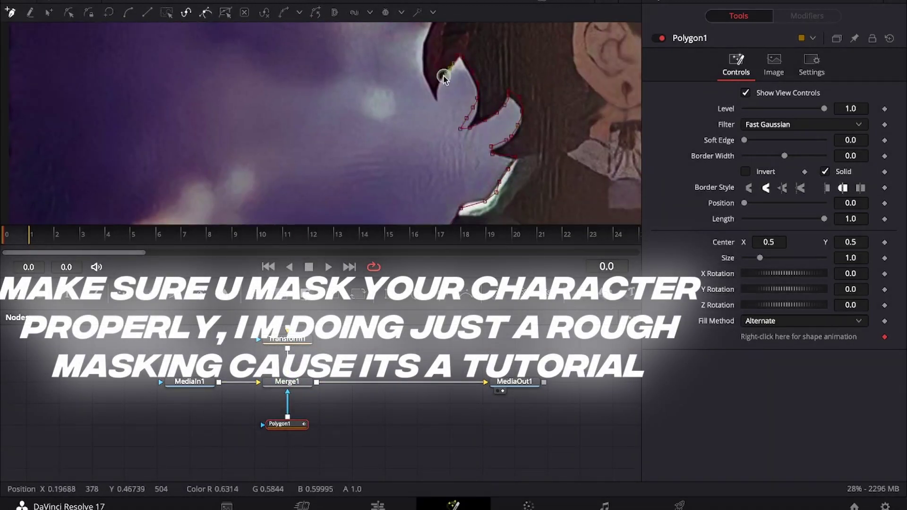
click(402, 110)
click(402, 97)
click(413, 76)
click(397, 74)
click(361, 43)
drag(361, 43, 367, 132)
click(528, 83)
click(532, 148)
click(518, 203)
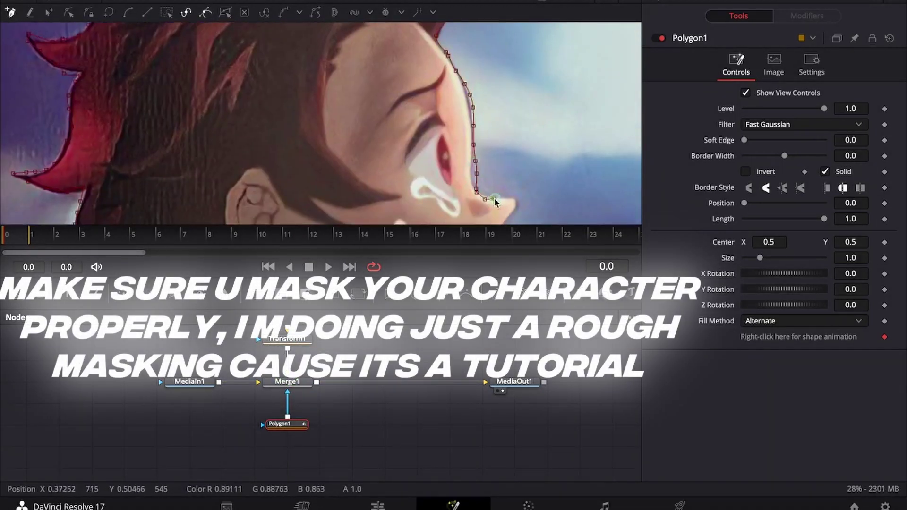
click(480, 103)
click(395, 156)
drag(395, 156, 417, 63)
click(399, 179)
drag(421, 213, 437, 125)
click(404, 144)
scroll(415, 163, down, 1)
click(237, 154)
scroll(411, 157, down, 2)
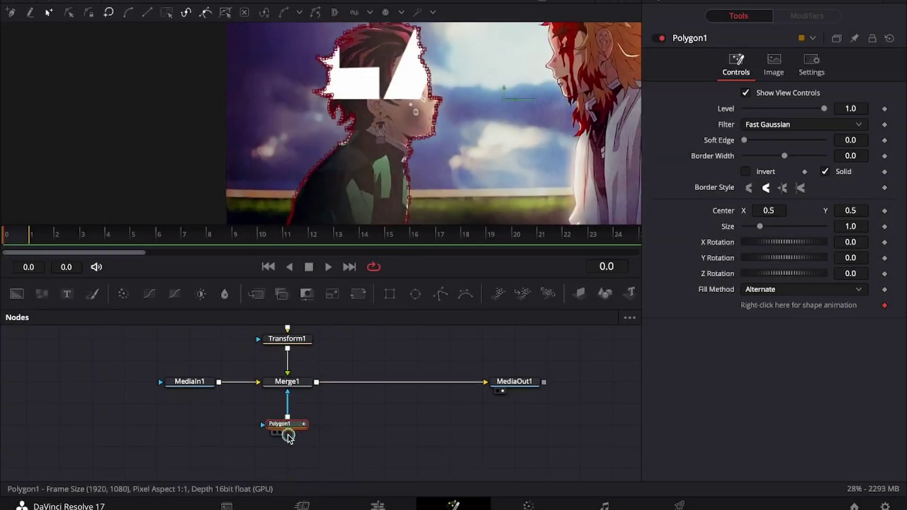
Place Polygon1 farther below Merge1, invert the mask and set its soft edge to 0.0012.
drag(288, 435, 288, 457)
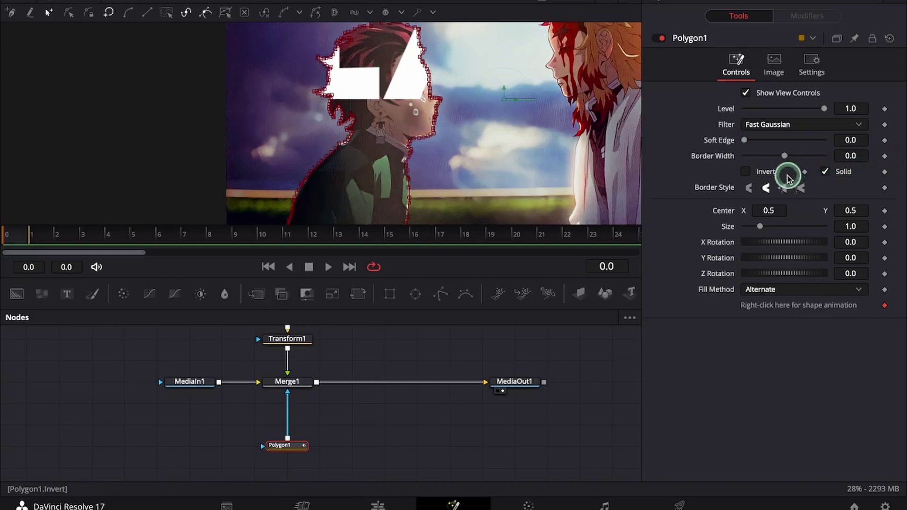
click(744, 173)
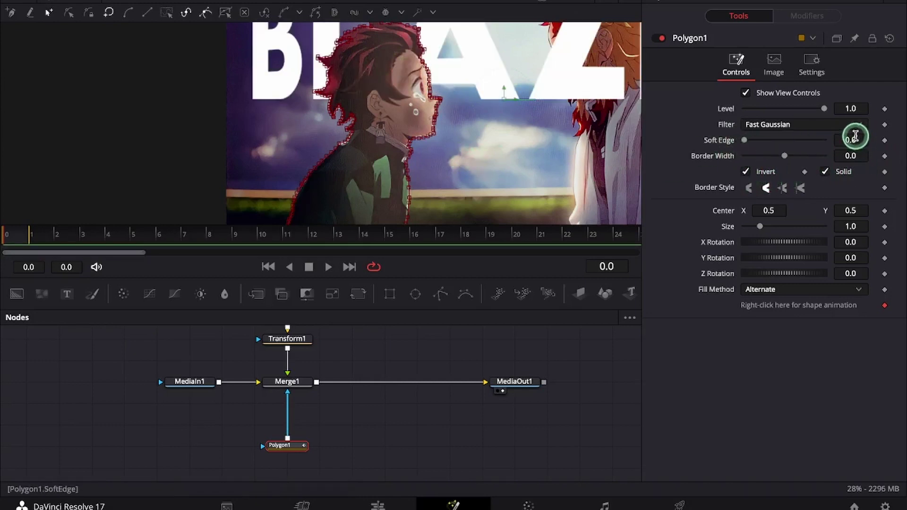
click(855, 136)
key(Return)
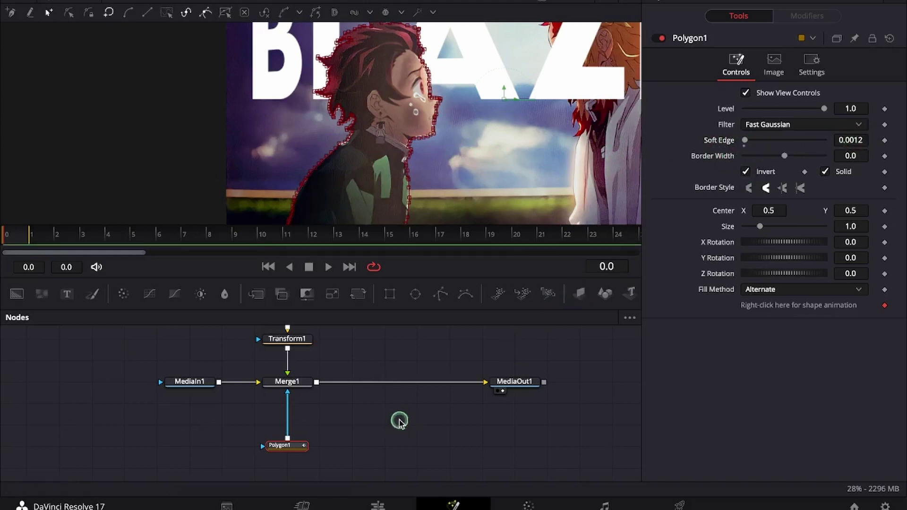
click(399, 422)
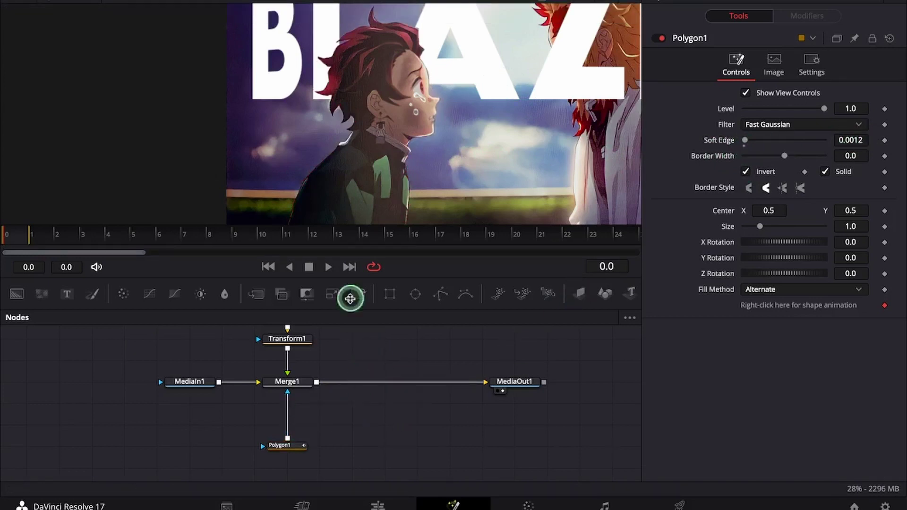
click(294, 450)
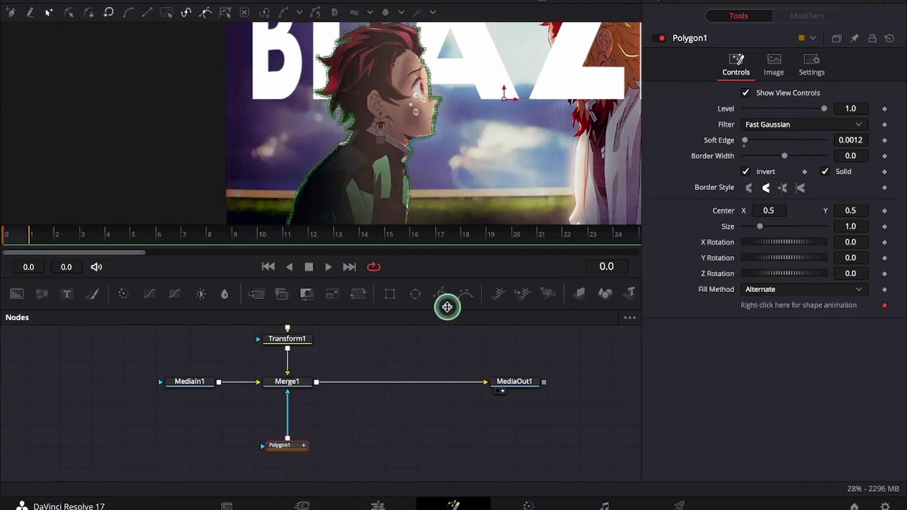
Insert a second Polygon mask between Polygon1 and Merge1 and set its paint mode to Minimum.
drag(443, 294, 286, 425)
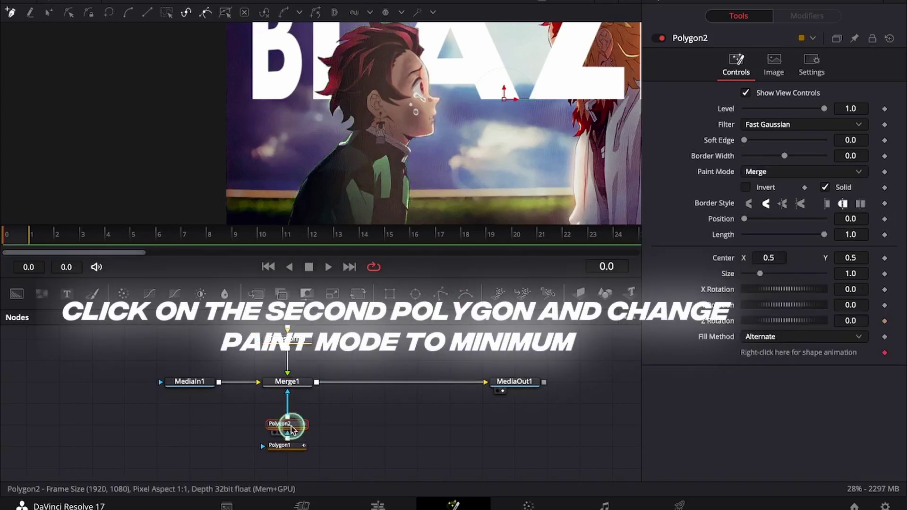
click(778, 173)
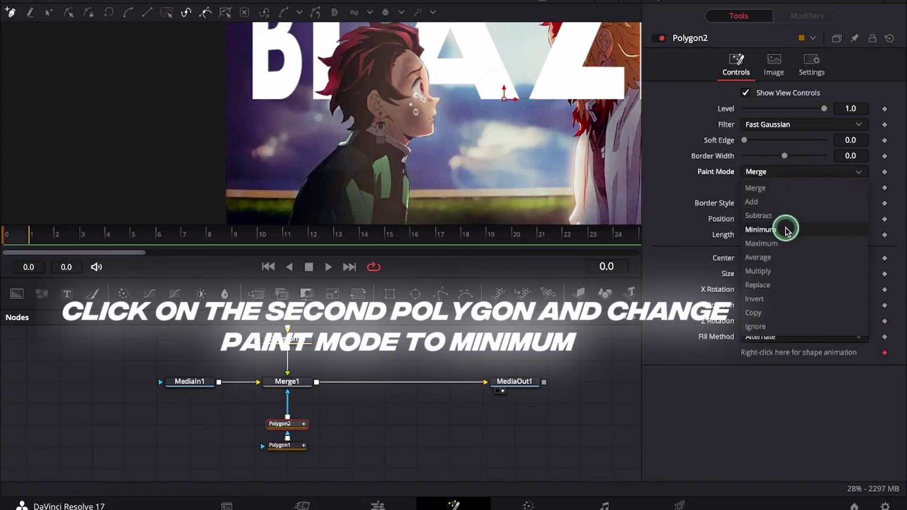
click(760, 230)
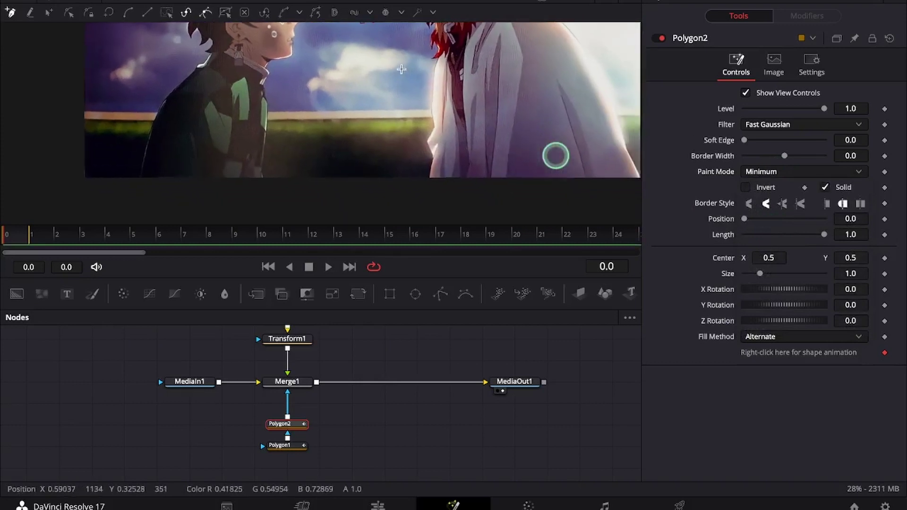
Trace Polygon2 as a closed outline around the flame-haired man's white cloak, face and spiky hair.
scroll(425, 145, up, 3)
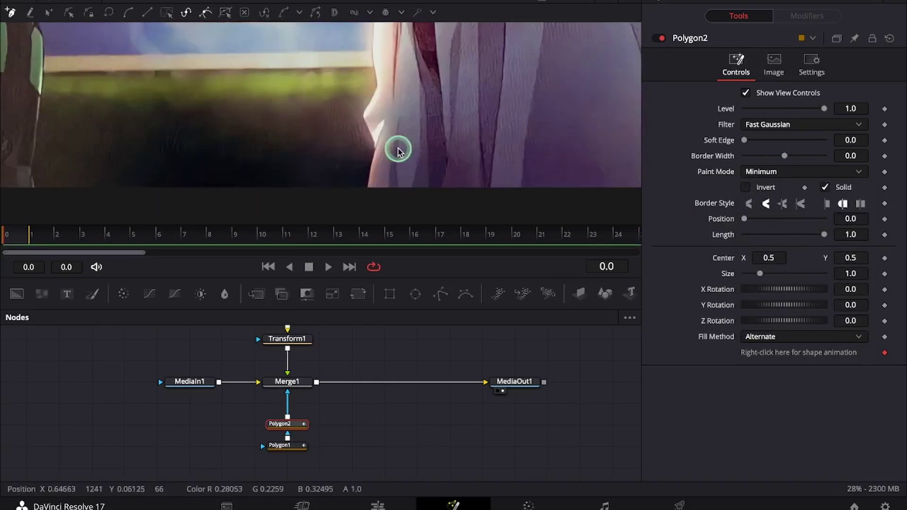
click(368, 188)
click(376, 146)
scroll(378, 137, up, 3)
click(396, 123)
scroll(397, 113, up, 3)
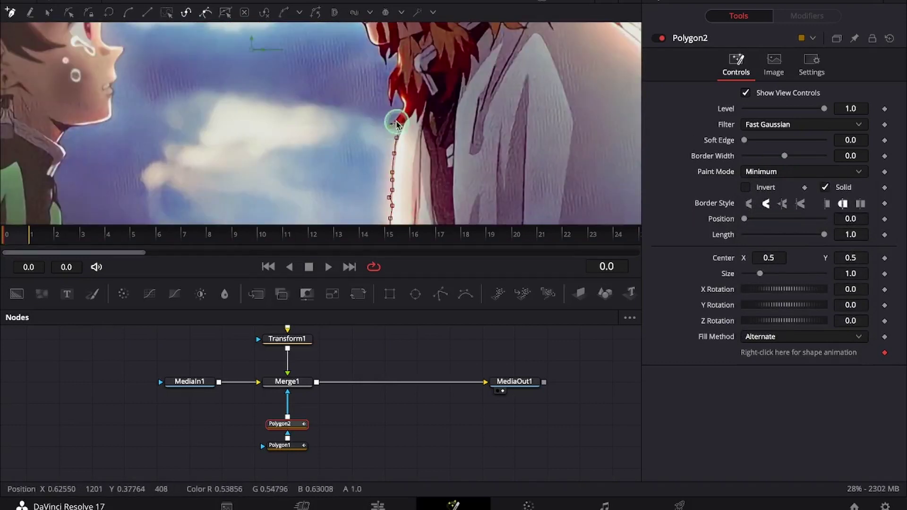
click(401, 71)
scroll(377, 90, up, 2)
scroll(371, 87, up, 3)
click(364, 111)
scroll(359, 113, up, 2)
click(344, 91)
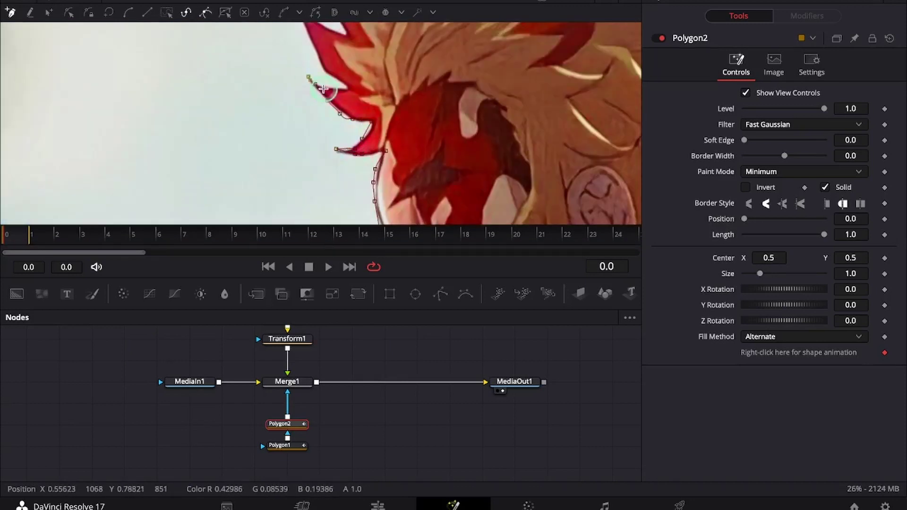
scroll(344, 91, up, 2)
click(352, 46)
click(353, 24)
click(370, 49)
scroll(411, 65, up, 3)
click(500, 71)
click(521, 99)
click(540, 74)
click(583, 27)
scroll(566, 70, right, 4)
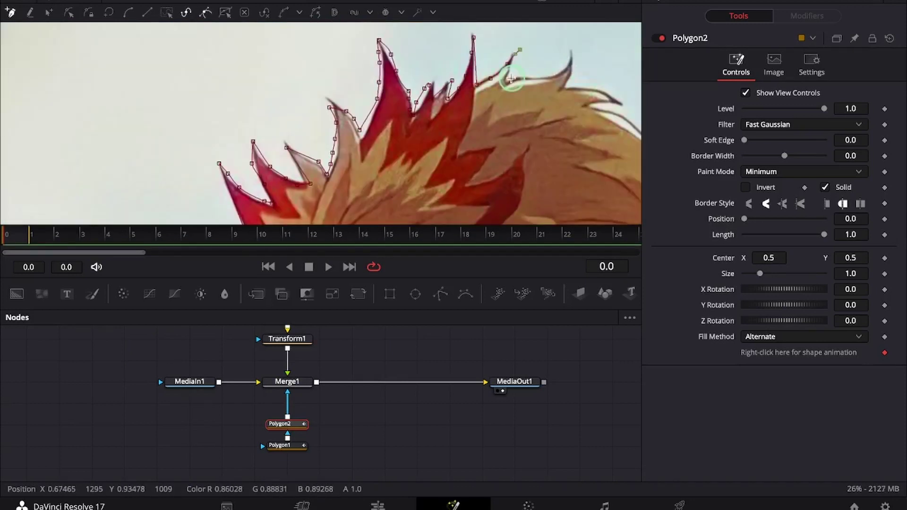
click(480, 72)
click(502, 84)
scroll(487, 93, right, 6)
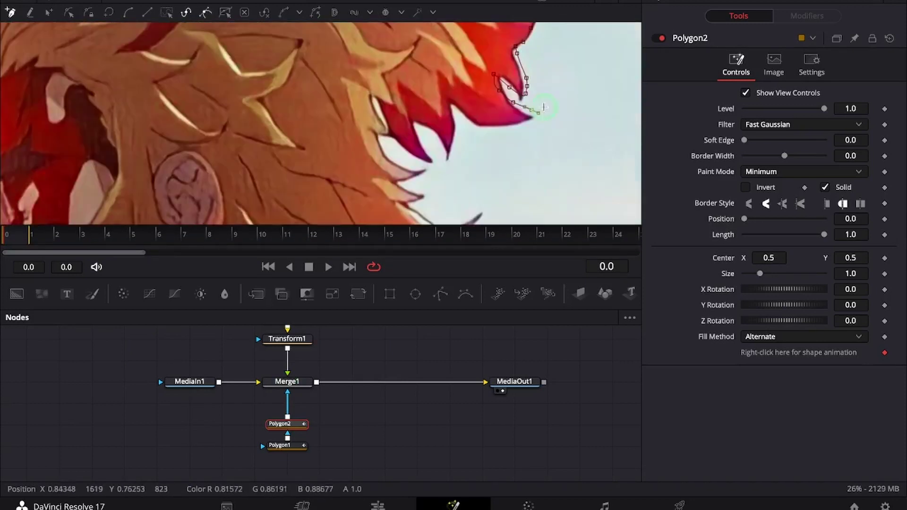
scroll(429, 162, down, 10)
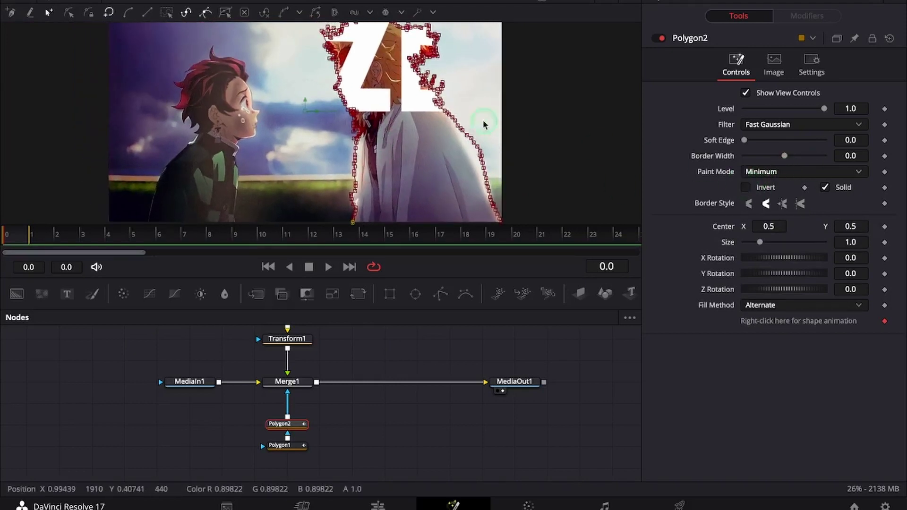
Invert the Polygon2 mask and set its soft edge to 0.0022.
click(743, 189)
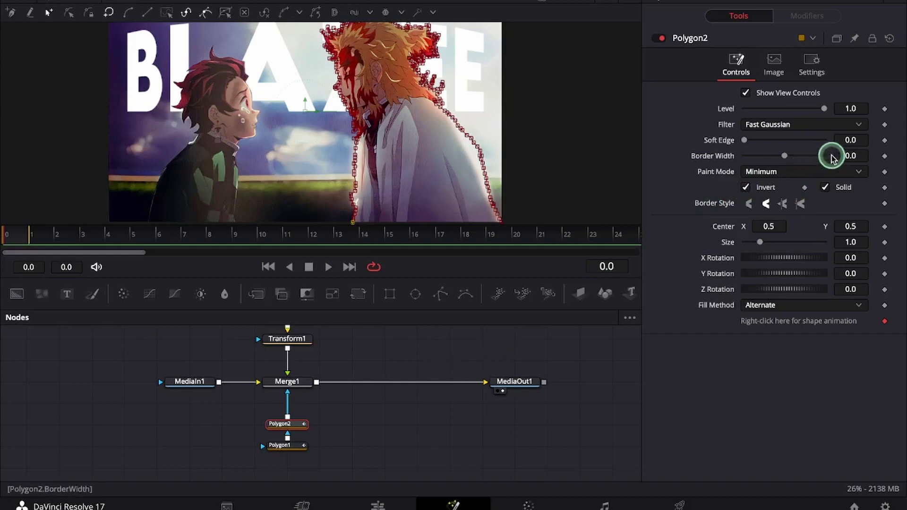
drag(858, 140, 873, 140)
click(495, 368)
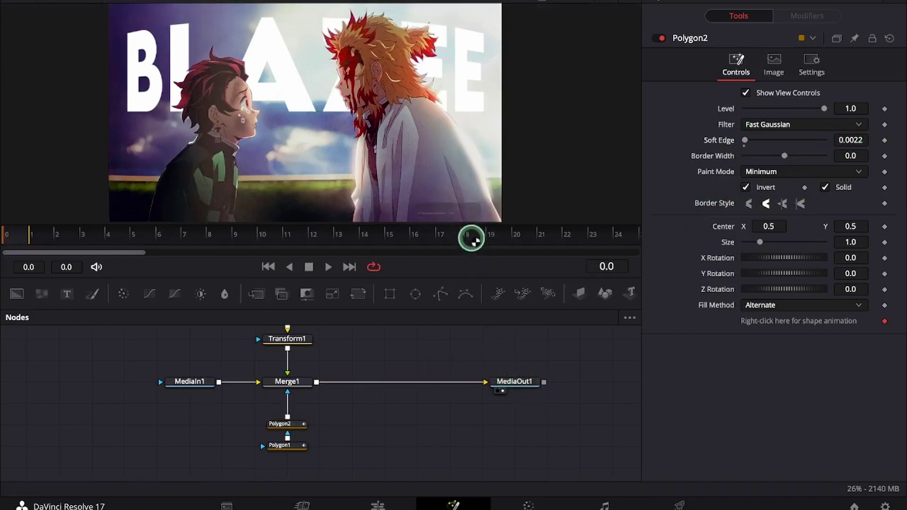
scroll(360, 134, down, 3)
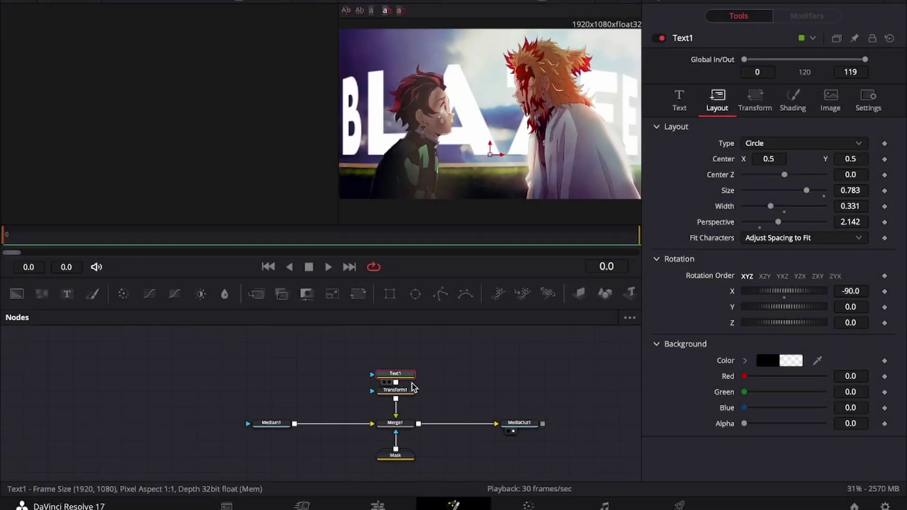
Enable shading element 2, Red Outline, on Text1 as a black outline and increase its thickness.
click(793, 103)
click(779, 145)
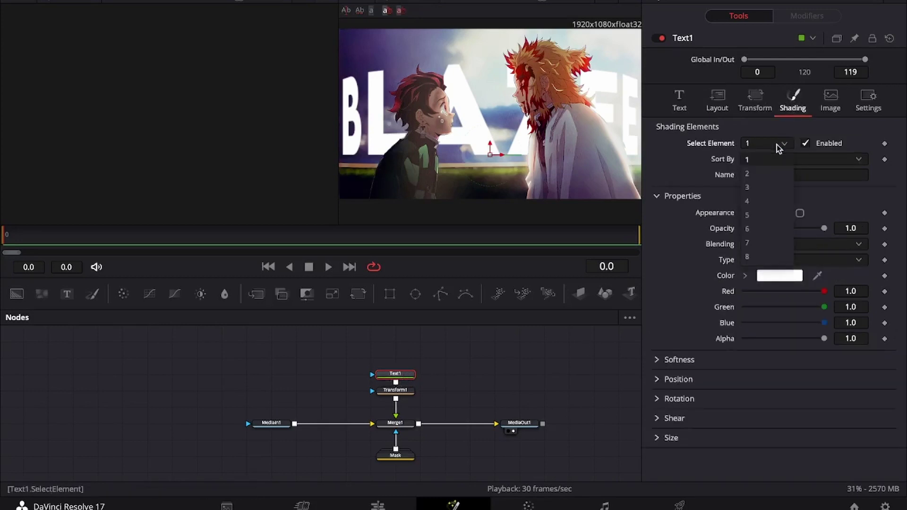
click(775, 174)
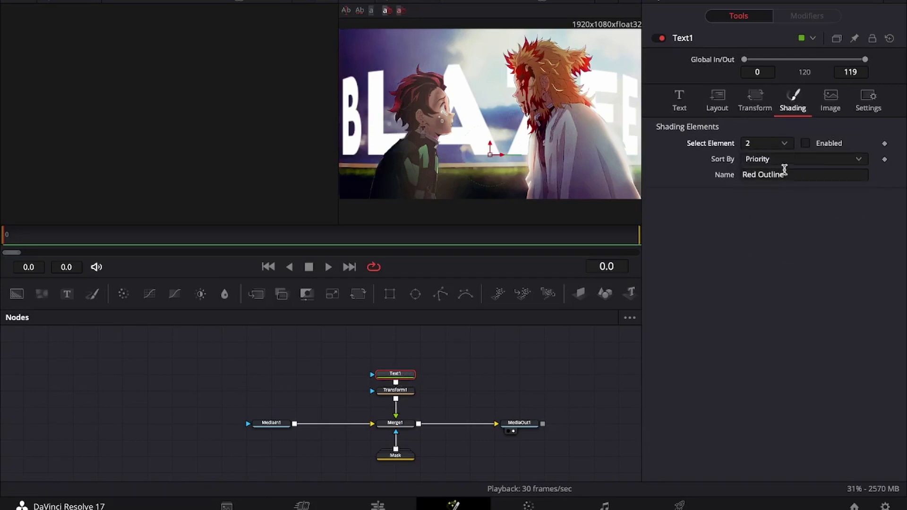
click(807, 143)
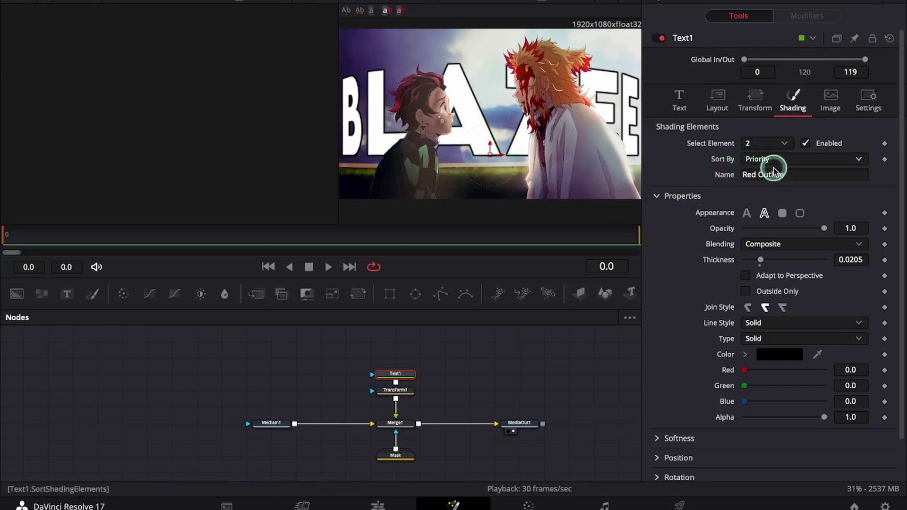
click(764, 358)
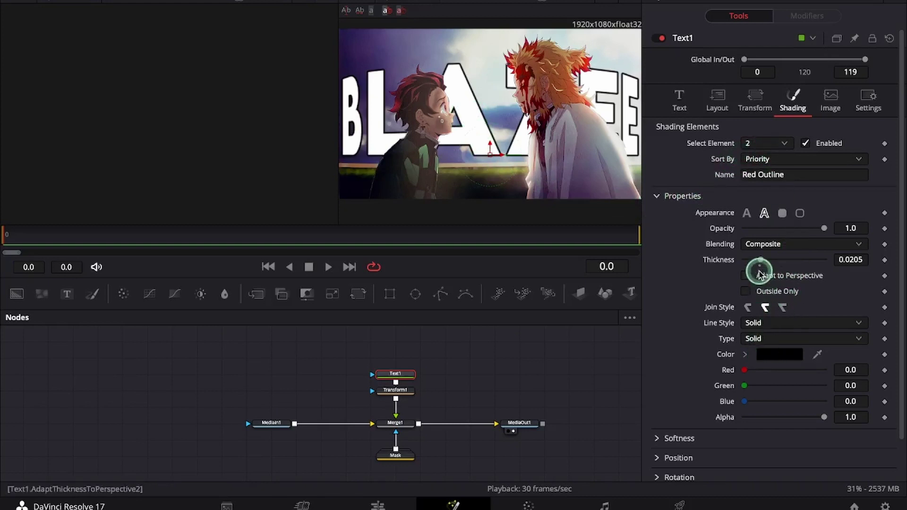
drag(761, 260, 768, 255)
Enable shading element 3, Black Shadow, on Text1.
click(765, 142)
click(762, 187)
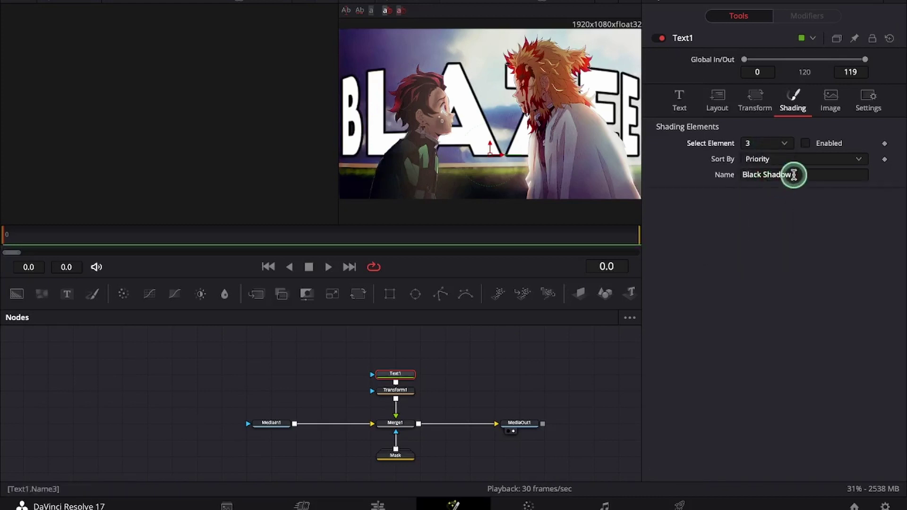
click(805, 143)
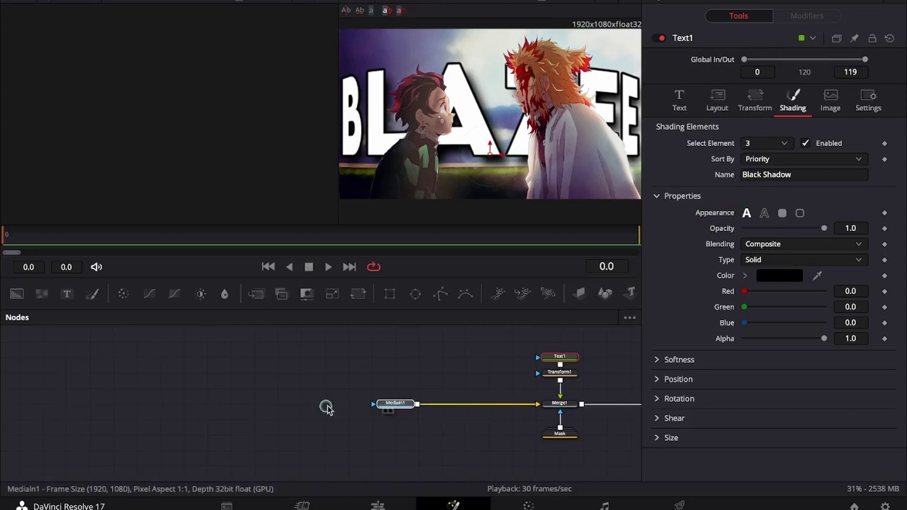
Move MediaIn1 farther away from Merge1 and add flaming hot bg.jpg from the media bin to the node graph.
drag(326, 406, 43, 405)
drag(164, 396, 242, 427)
click(104, 2)
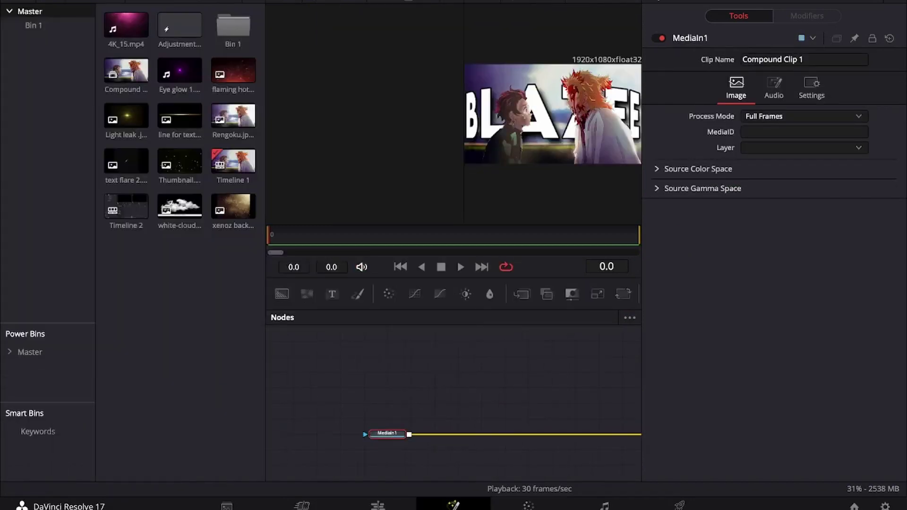
drag(222, 80, 458, 370)
click(94, 1)
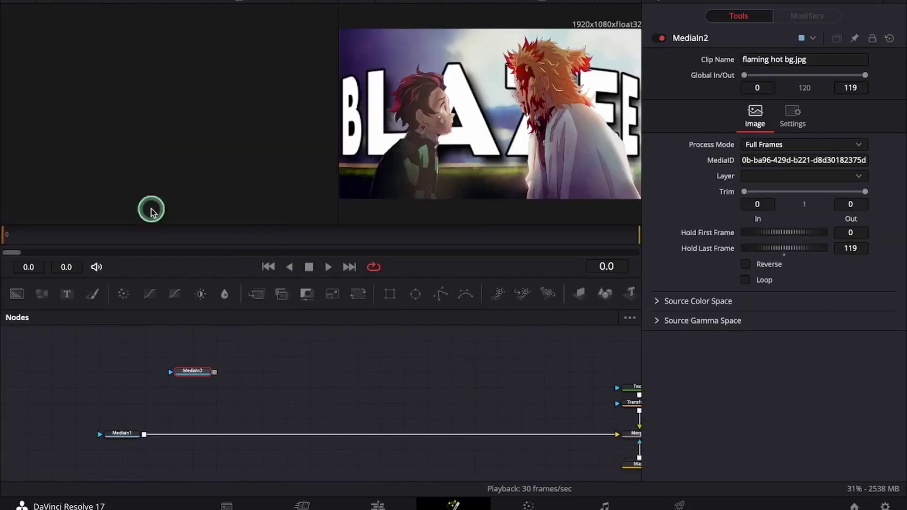
Merge MediaIn2 over MediaIn1's output, space it above the new merge, and insert a 1920 × 1080 Resize node after it.
drag(214, 378, 143, 434)
drag(233, 409, 275, 440)
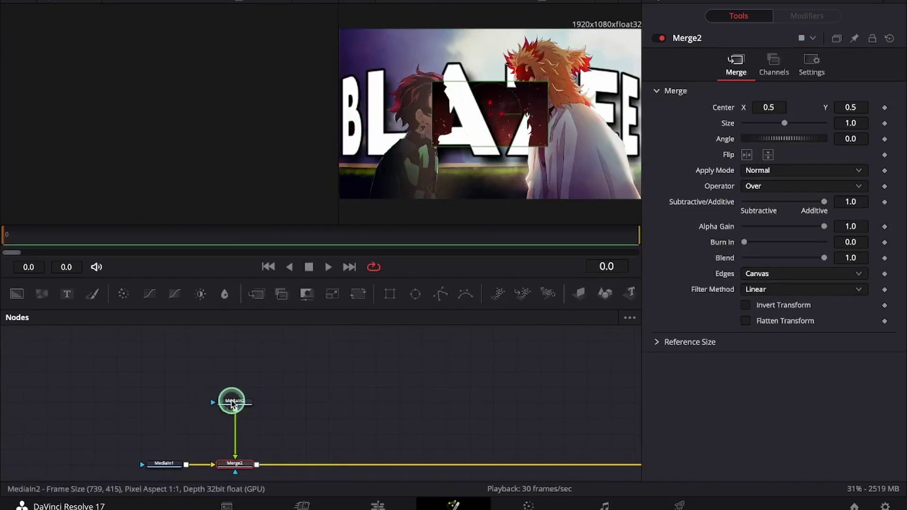
drag(230, 360, 230, 344)
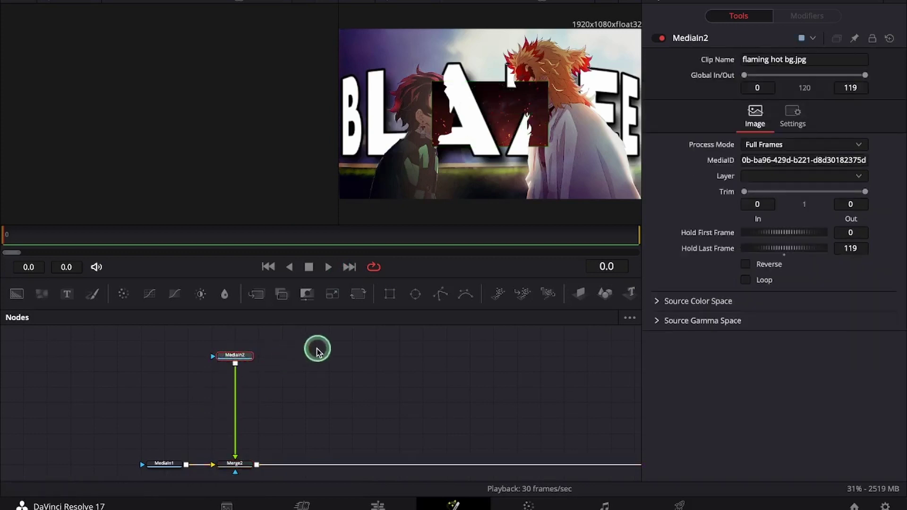
click(335, 296)
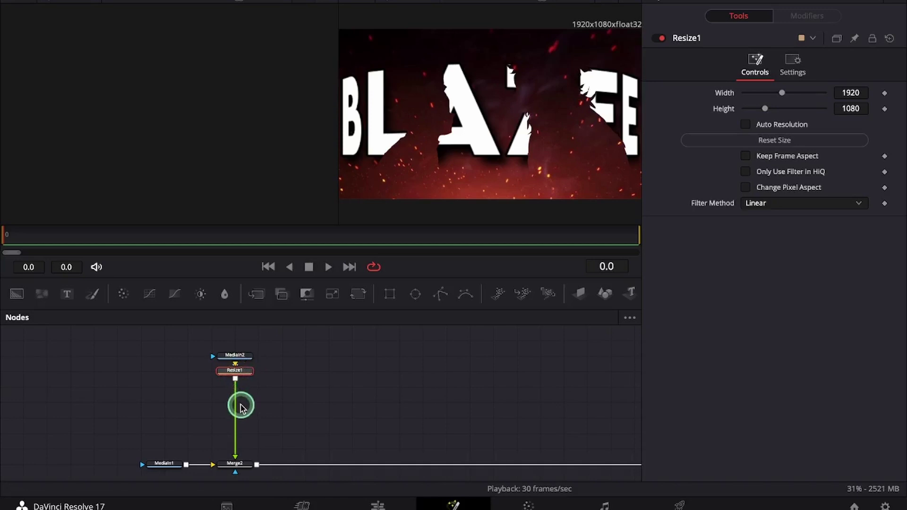
Add a Delta Keyer after Resize1 and set both its background and reference colors to black.
key(shift+space)
text(del)
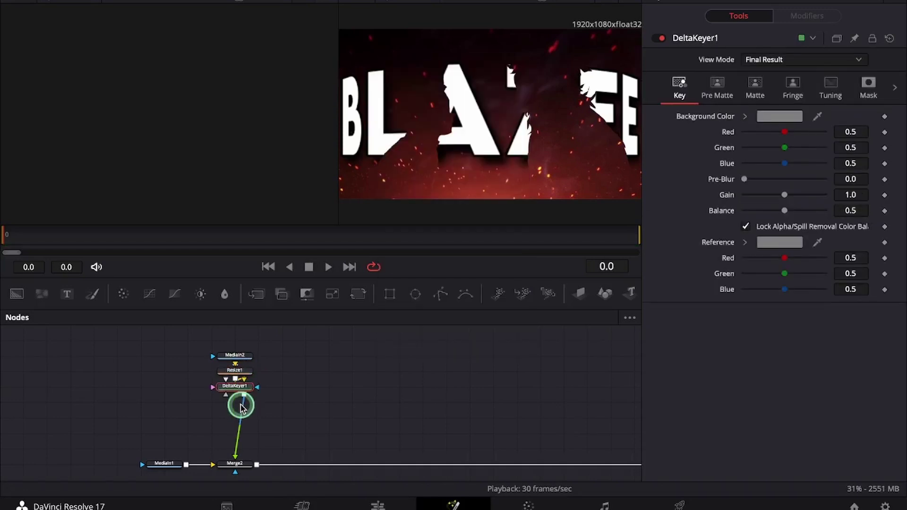
click(746, 115)
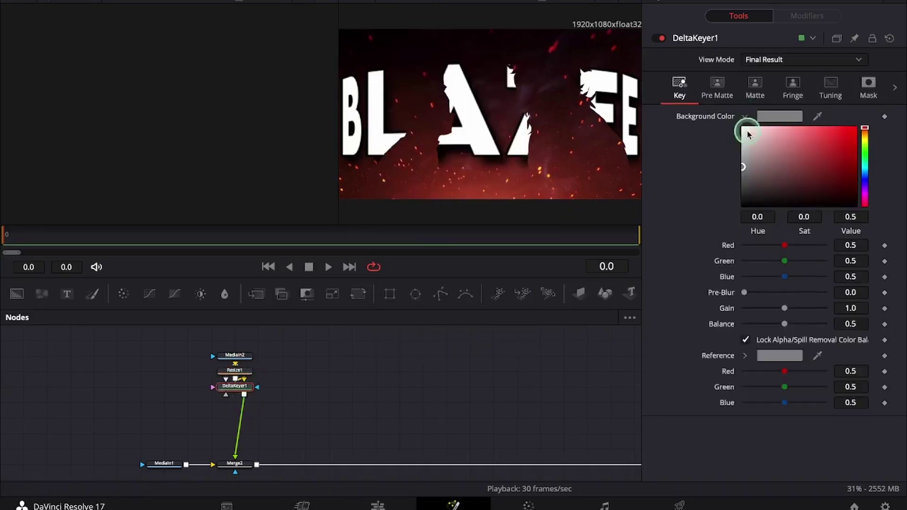
drag(755, 196, 743, 206)
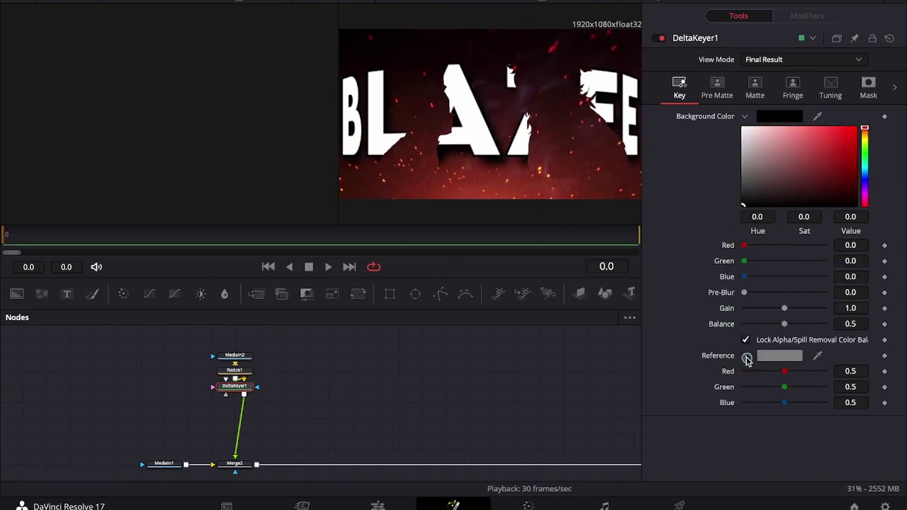
click(746, 355)
drag(749, 411, 740, 470)
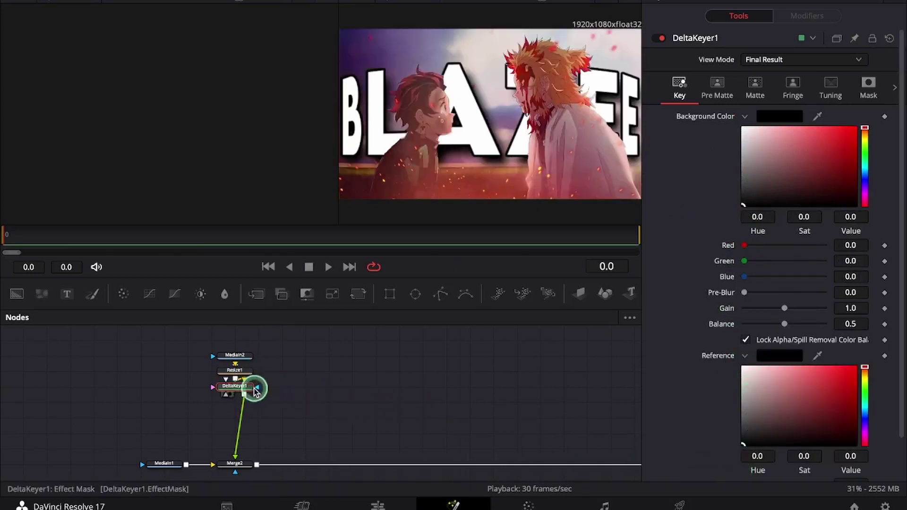
Add a Color Corrector after DeltaKeyer1 and tint it orange with a strength of 0.7331.
key(shift+space)
text(delta)
text(cc)
key(Return)
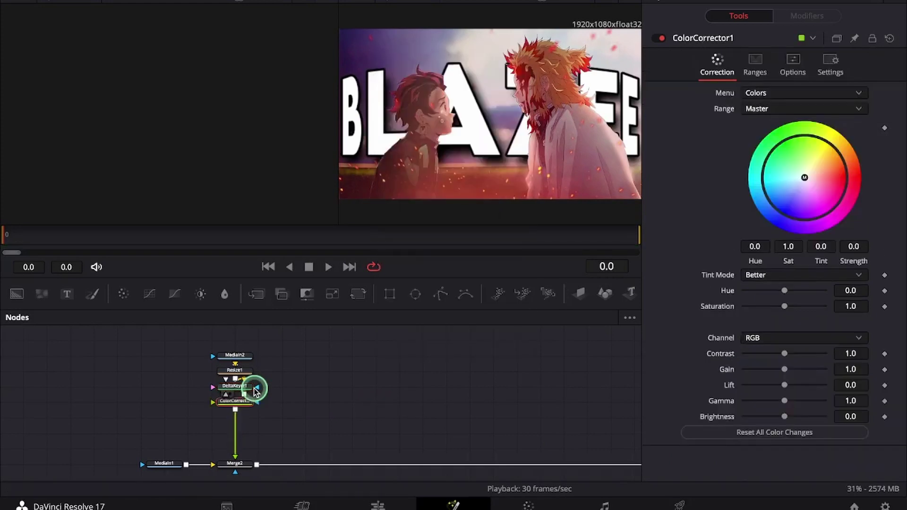
mouse_move(820, 170)
mouse_down()
mouse_move(794, 202)
mouse_move(837, 163)
mouse_up()
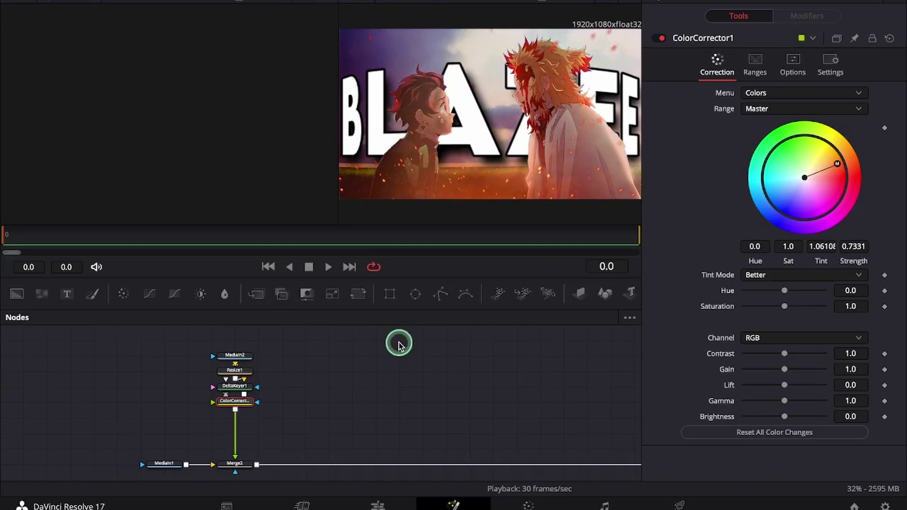
Add a Soft Glow after the Color Corrector with a glow size of 86.6 and a gain of 0.906, and compare it on and off.
key(shift+space)
text(sg)
key(Return)
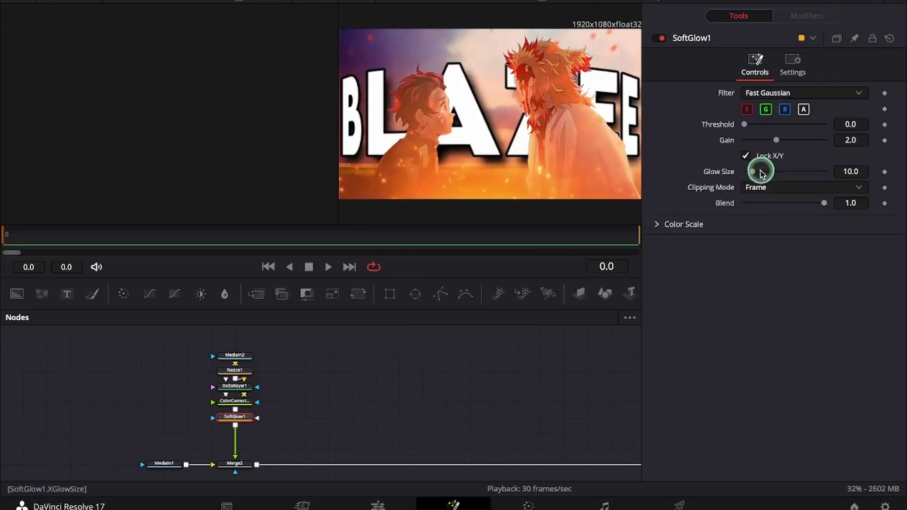
drag(800, 172, 814, 173)
drag(776, 139, 761, 140)
click(675, 41)
click(659, 40)
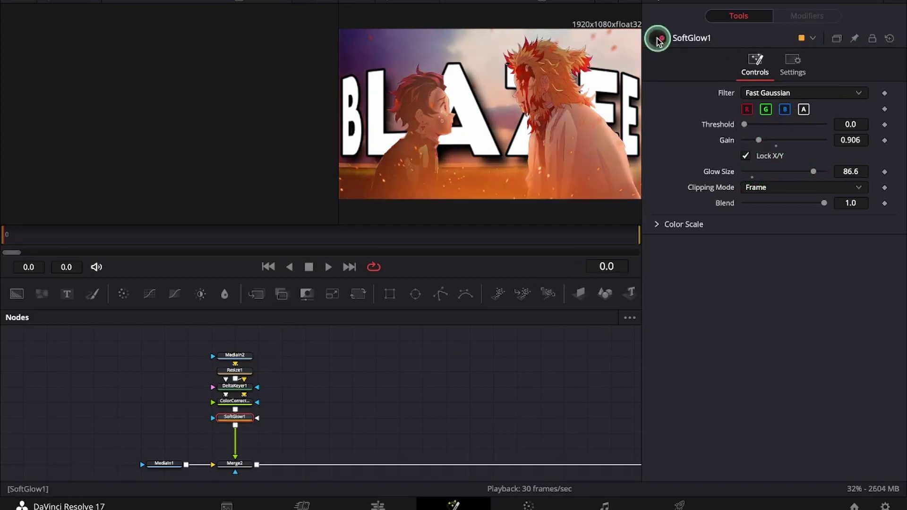
Add Thumbnail.jpg from the media bin to the node graph and show it in the first viewer.
key(ctrl+1)
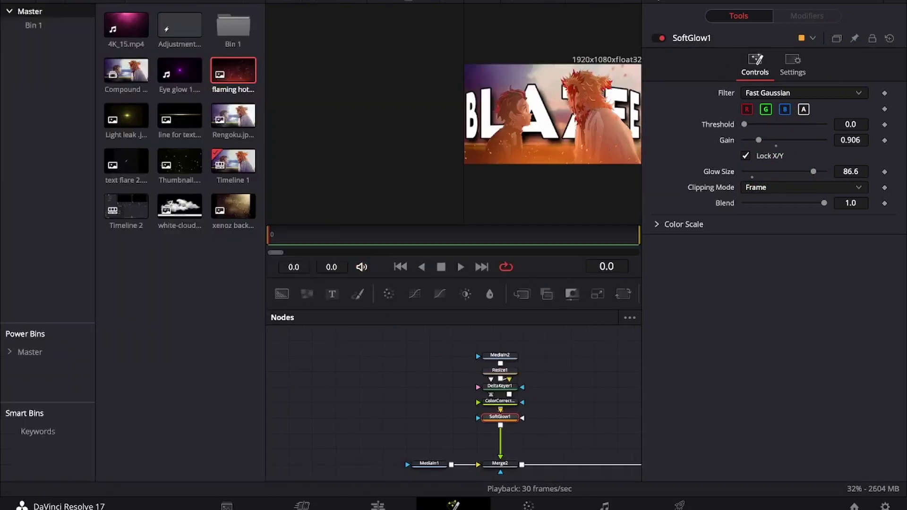
click(184, 163)
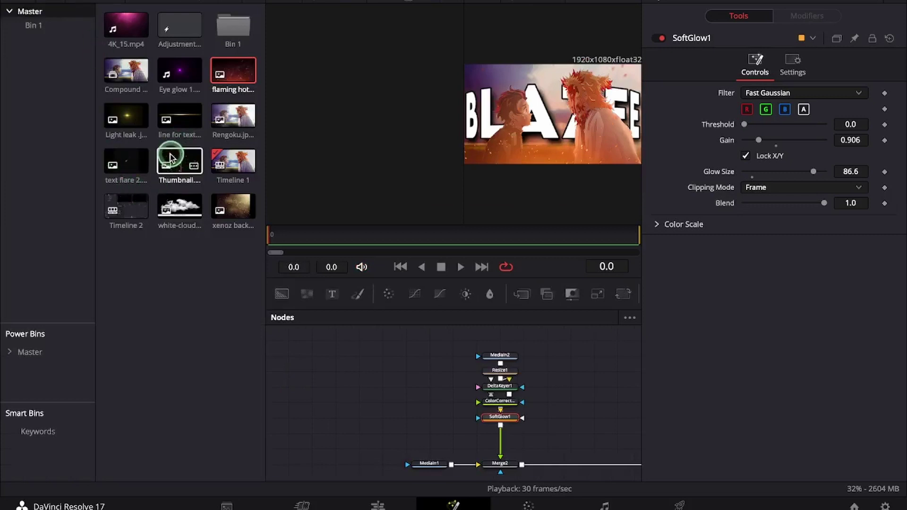
drag(171, 164, 596, 371)
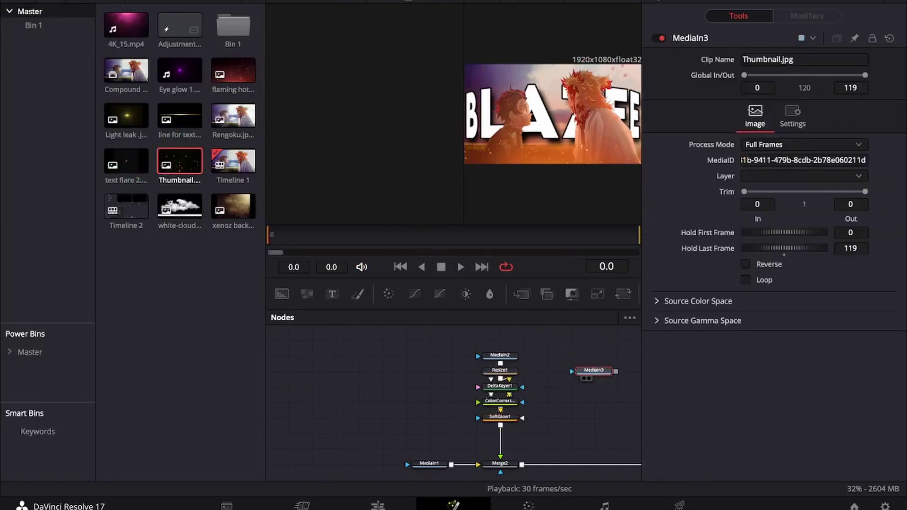
click(87, 1)
key(1)
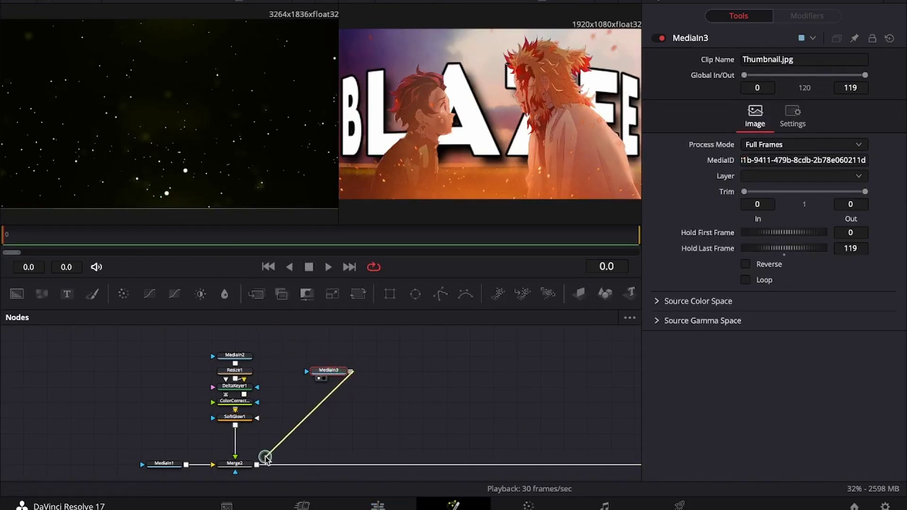
Merge the Thumbnail.jpg node into the chain after Merge2 and place it directly above its new merge, level with MediaIn2.
drag(263, 459, 255, 463)
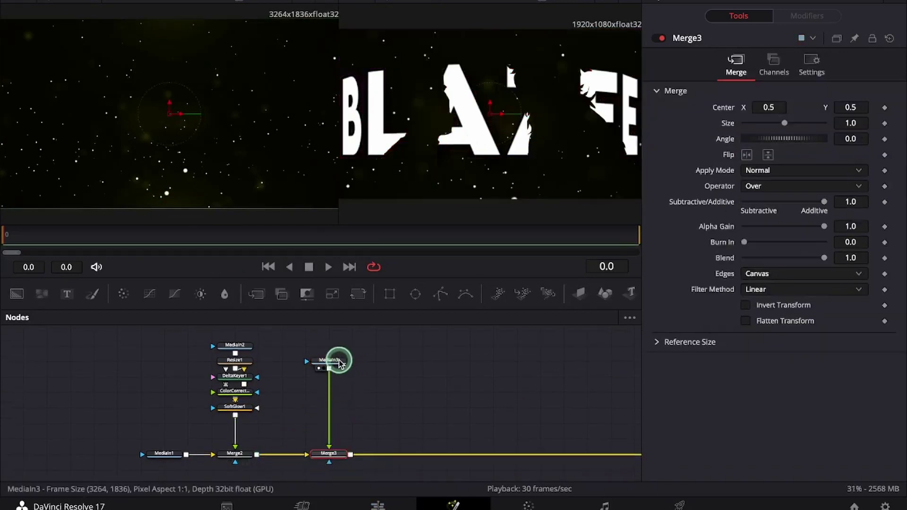
click(337, 347)
click(280, 359)
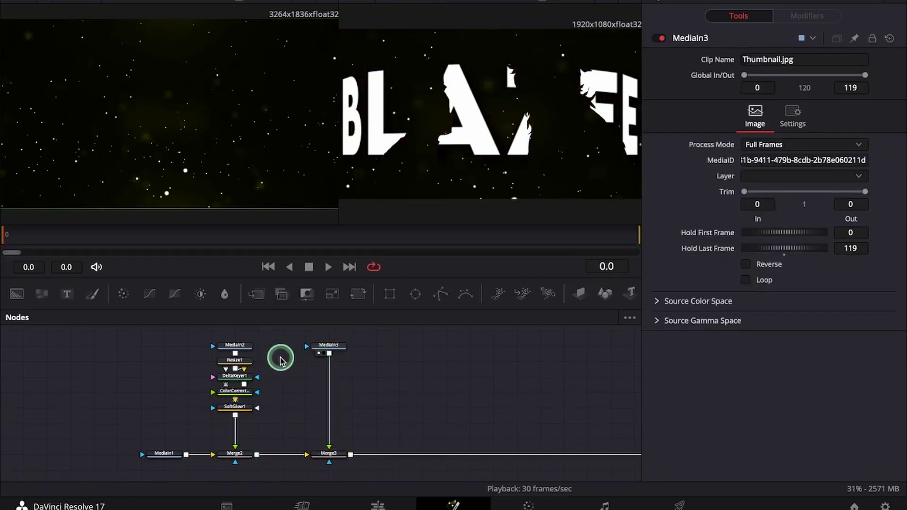
click(326, 346)
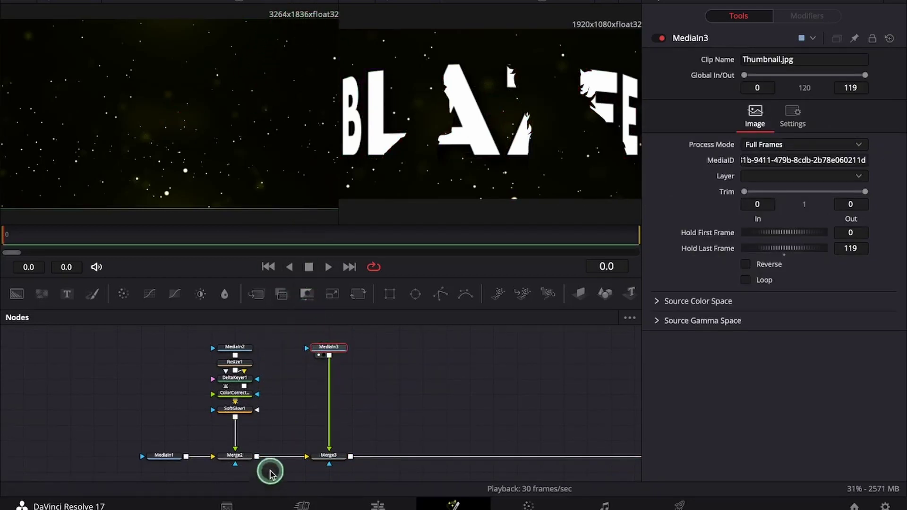
Insert copies of the Resize, Delta Keyer, Color Corrector and Soft Glow nodes between MediaIn3 and Merge3, stacked in one column.
drag(275, 354, 233, 428)
click(329, 352)
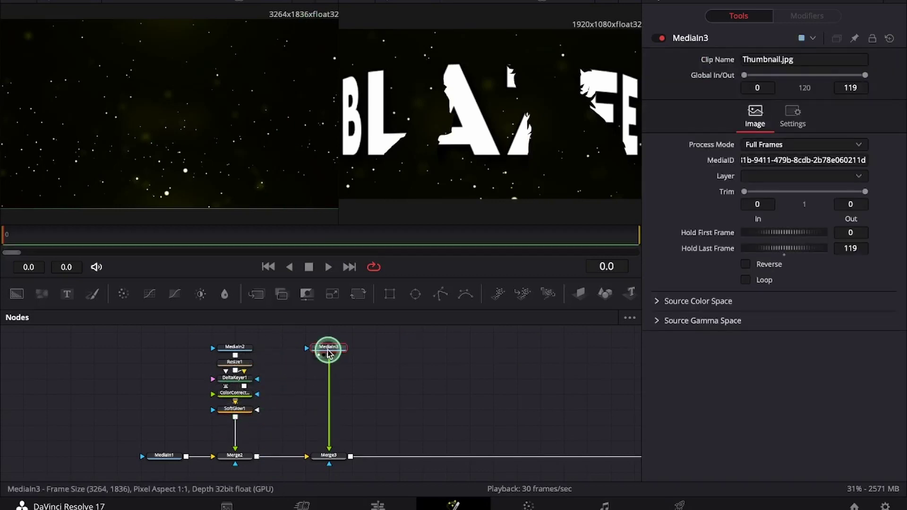
key(ctrl+v)
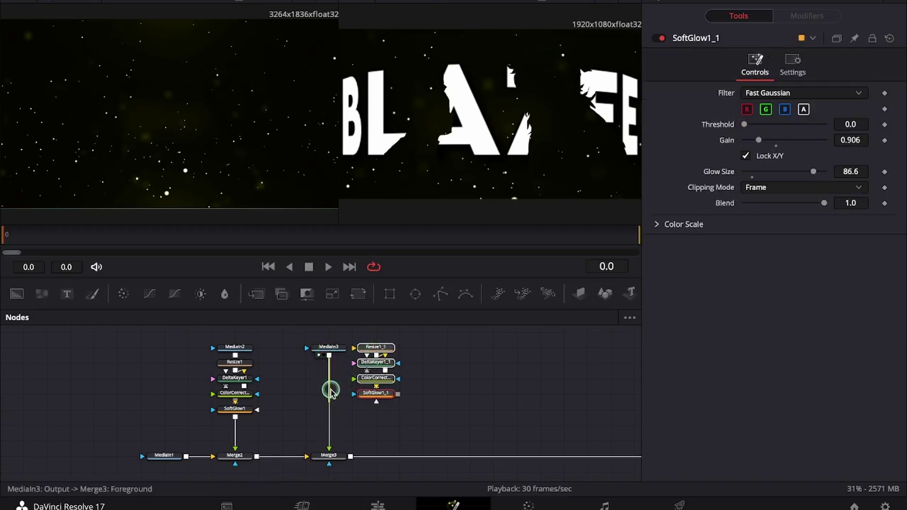
drag(328, 420, 354, 348)
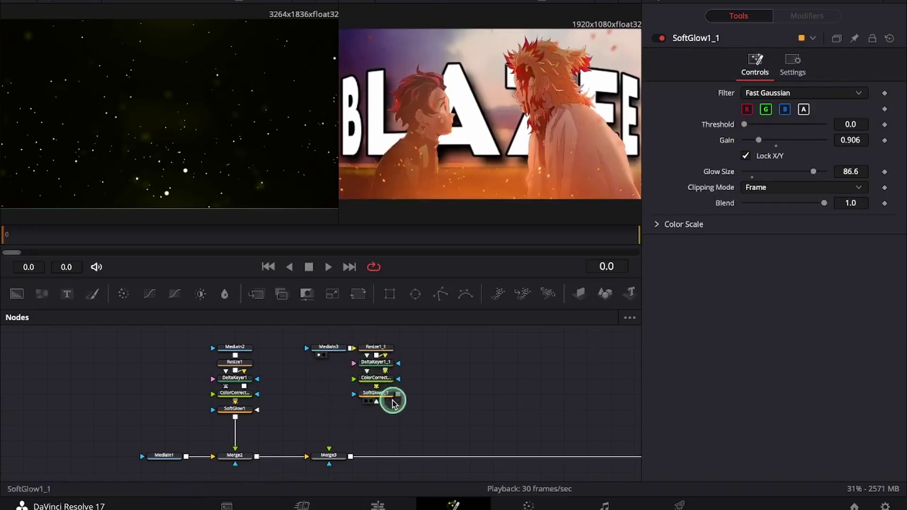
drag(361, 436, 342, 463)
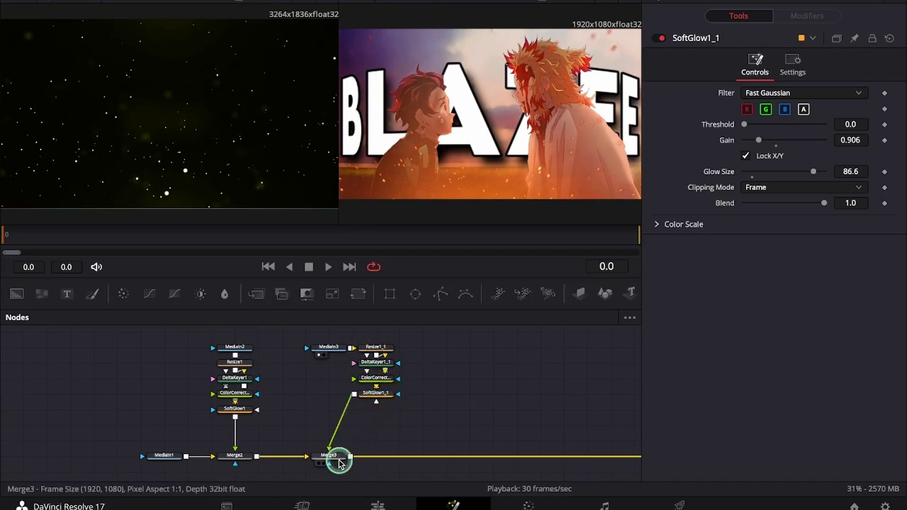
click(462, 338)
drag(421, 349, 361, 425)
drag(377, 350, 329, 366)
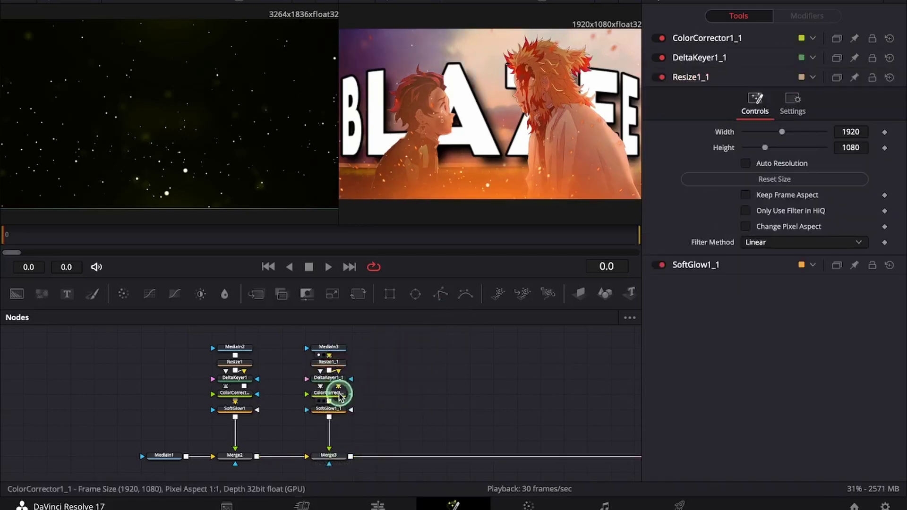
Tint the Thumbnail.jpg branch's Color Corrector blue and delete that branch's Soft Glow.
click(329, 409)
click(327, 393)
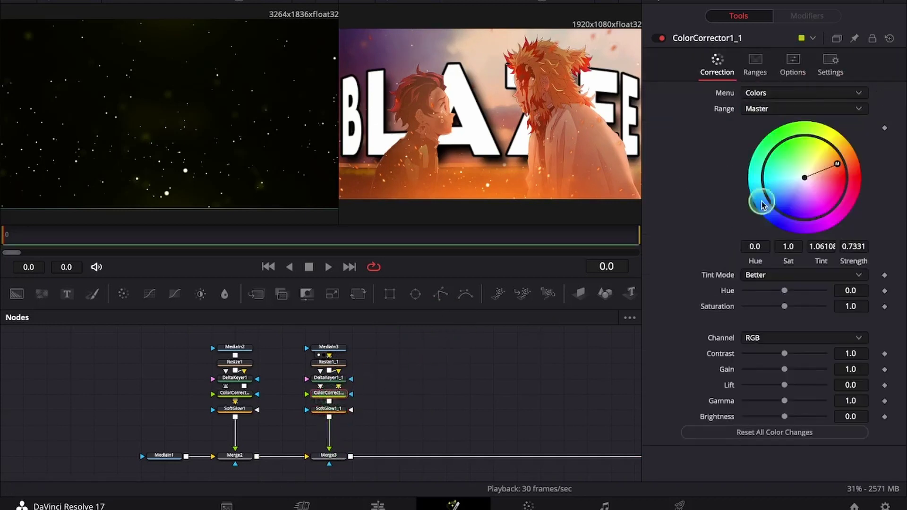
click(329, 409)
key(Delete)
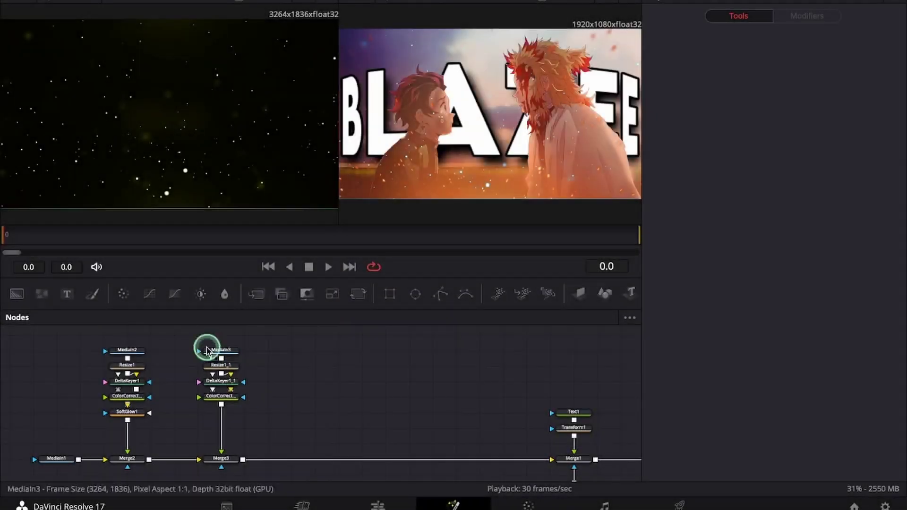
Add xenoz background cloud.jpeg, follow it with copies of the Resize, Delta Keyer and Color Corrector nodes, and merge it after Merge3.
click(90, 2)
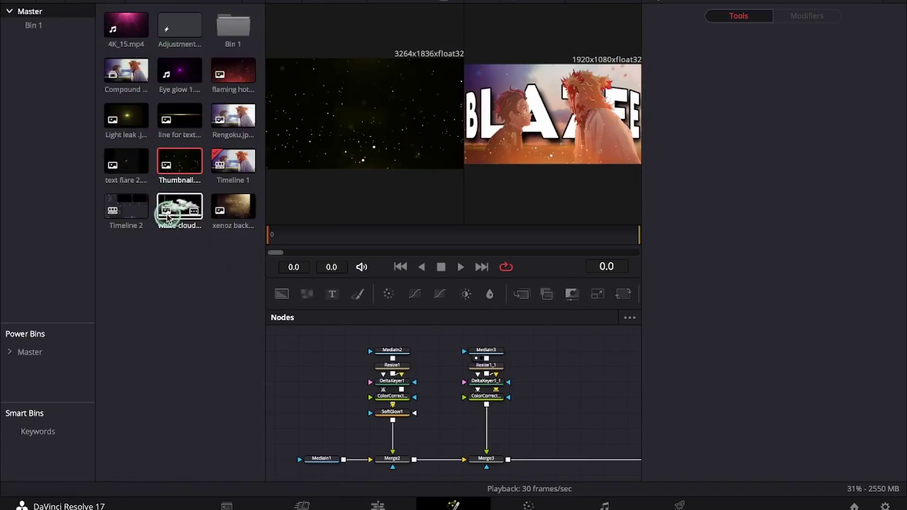
drag(233, 206, 585, 368)
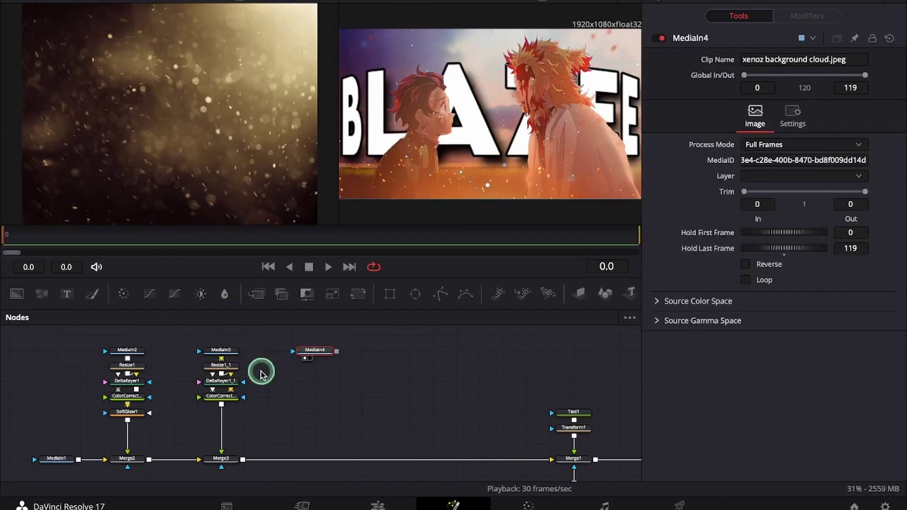
drag(255, 358, 218, 403)
click(318, 359)
key(ctrl+v)
drag(362, 353, 317, 383)
drag(336, 413, 242, 459)
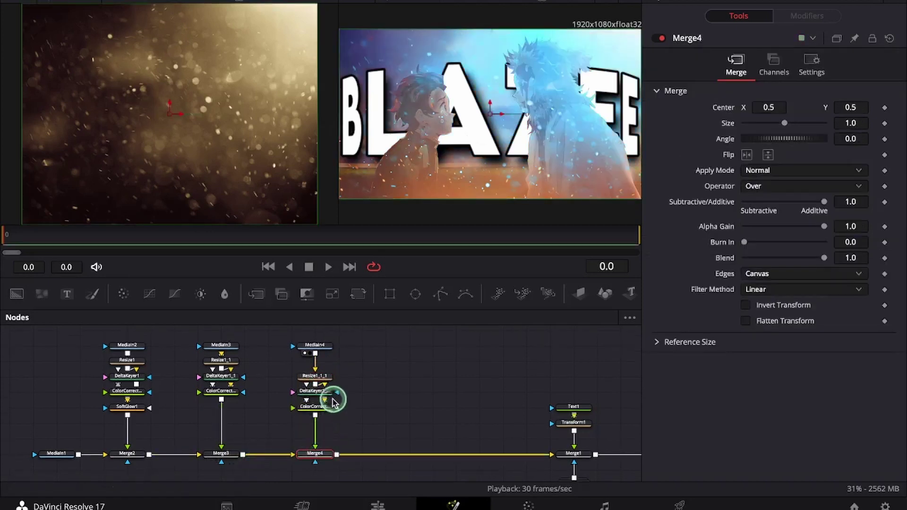
Tint the cloud branch's Color Corrector red-orange with a strength of 0.4368 and set Merge4's blend to 0.512.
click(315, 406)
drag(805, 178, 830, 176)
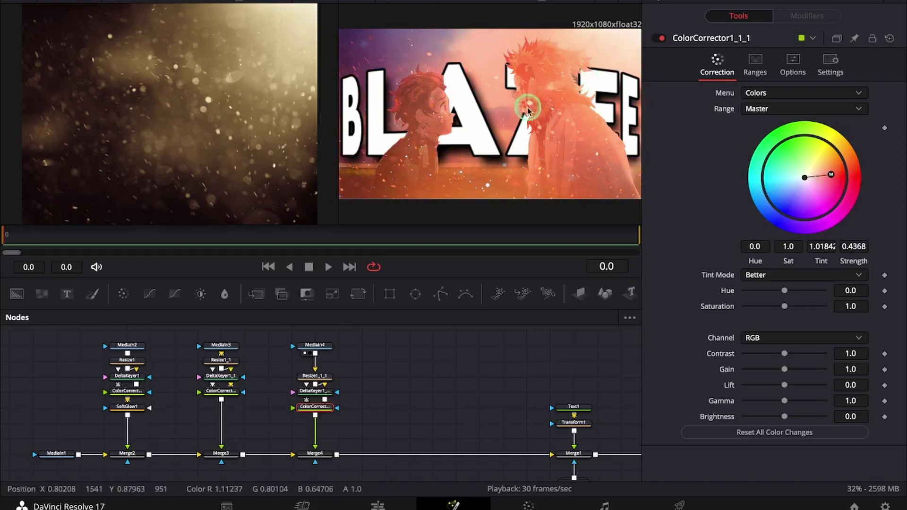
click(305, 457)
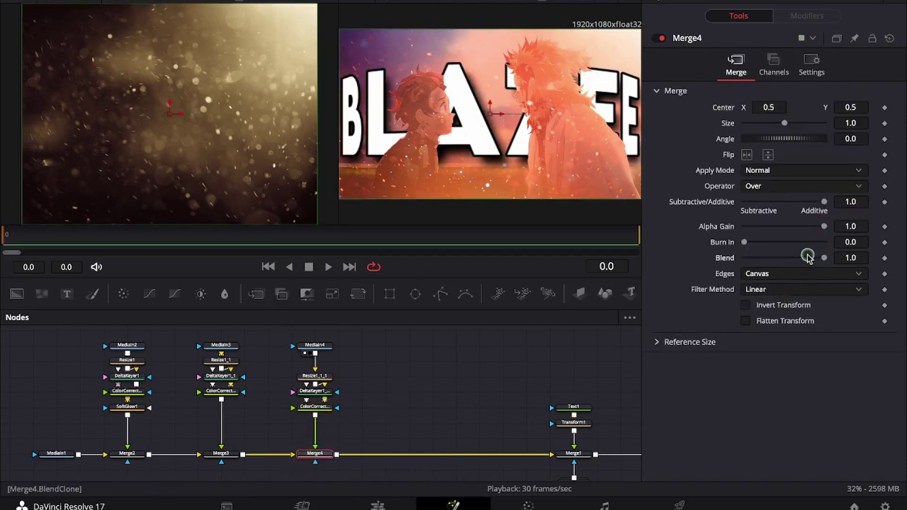
drag(823, 258, 785, 259)
click(677, 297)
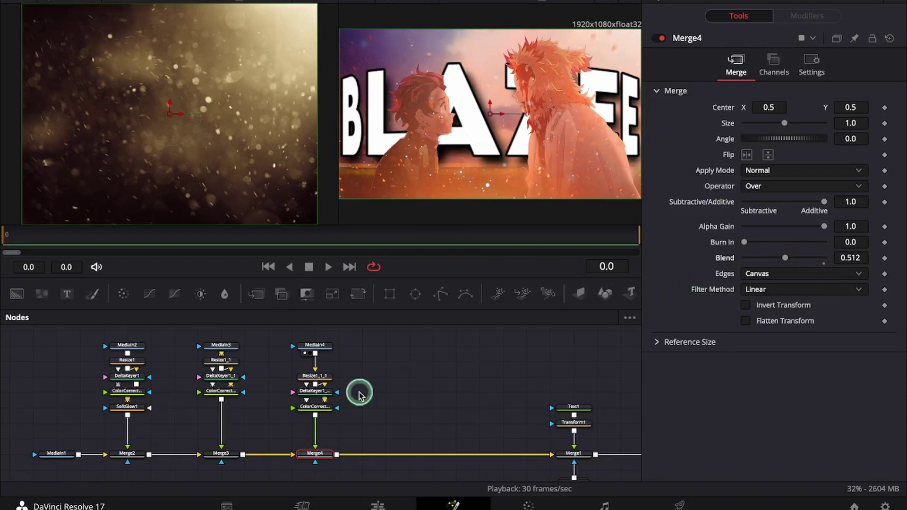
Retint the cloud branch's Color Corrector light blue with a strength of 1.0.
scroll(334, 399, up, 1)
click(315, 423)
click(783, 187)
drag(771, 189, 765, 190)
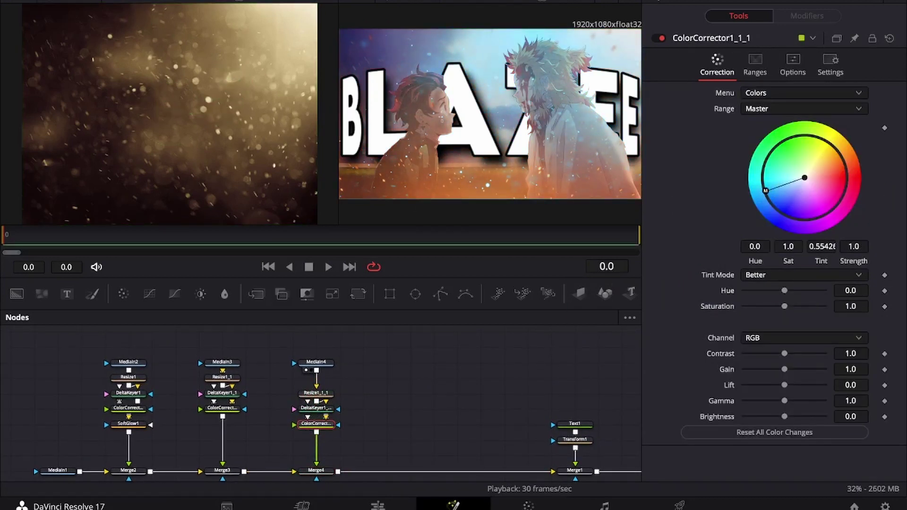
Add 4K_15.mp4 from the media bin, merge it after Merge4 and move its node up above the merge.
key(ctrl+1)
scroll(557, 374, right, 5)
click(135, 59)
drag(126, 28, 478, 392)
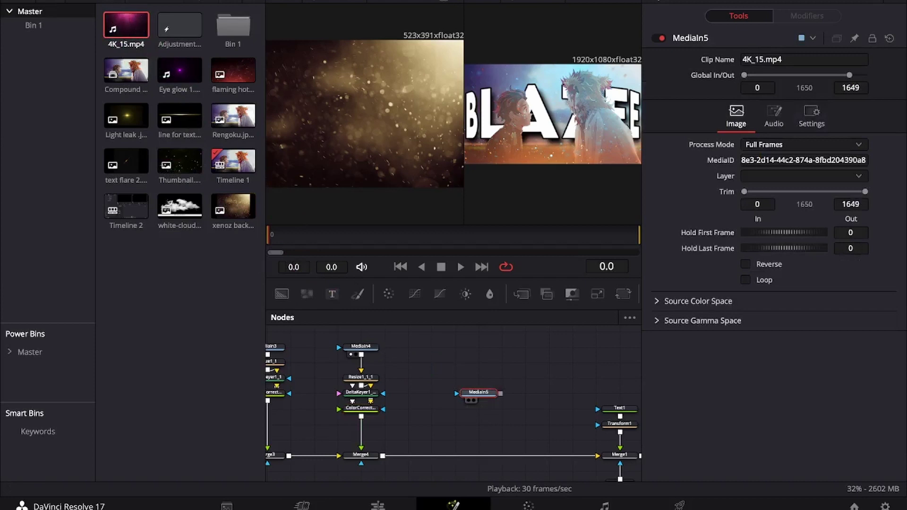
click(40, 2)
click(204, 400)
drag(205, 400, 260, 448)
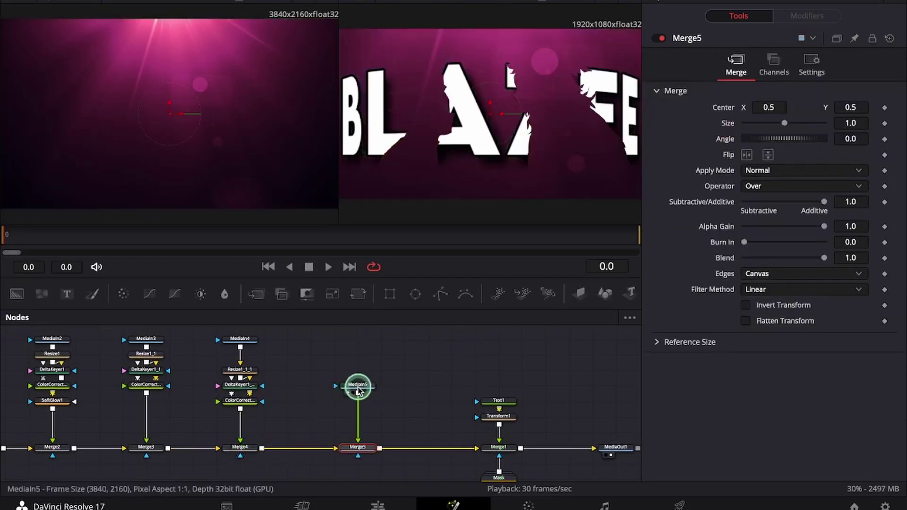
drag(359, 370, 359, 354)
Insert copies of the cloud branch's Resize, Delta Keyer and Color Corrector nodes between MediaIn5 and Merge5.
drag(282, 358, 221, 421)
click(366, 359)
key(ctrl+v)
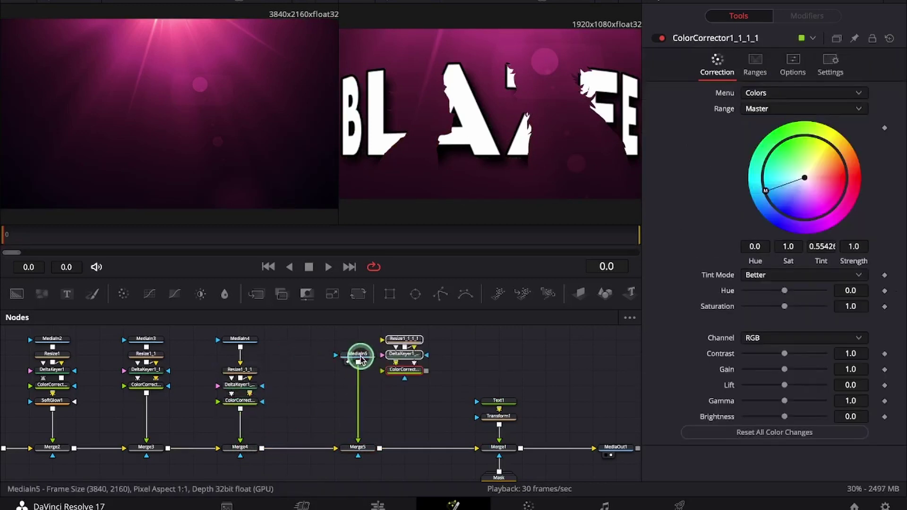
click(358, 404)
Move the whole MediaIn5 column closer to the MediaIn4 column and tint its Color Corrector orange with a strength of 0.2715.
drag(407, 336, 345, 478)
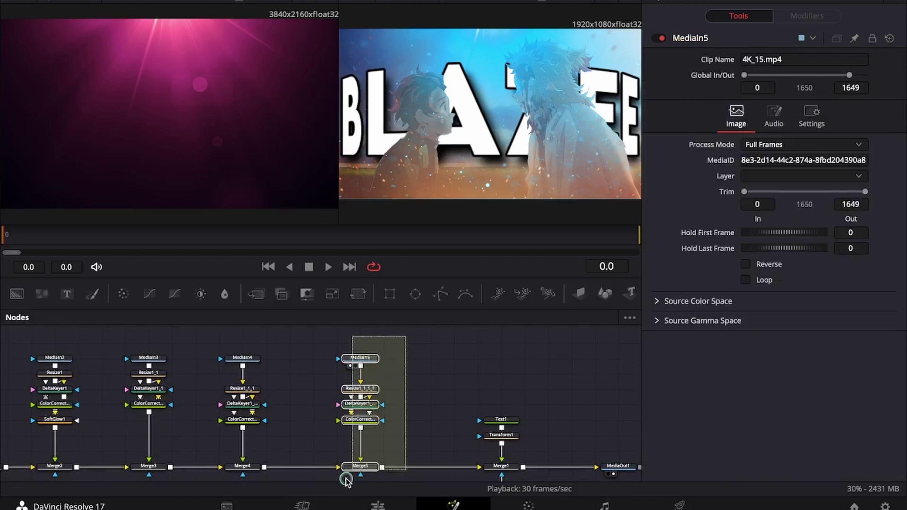
drag(371, 391, 324, 388)
click(320, 378)
click(319, 411)
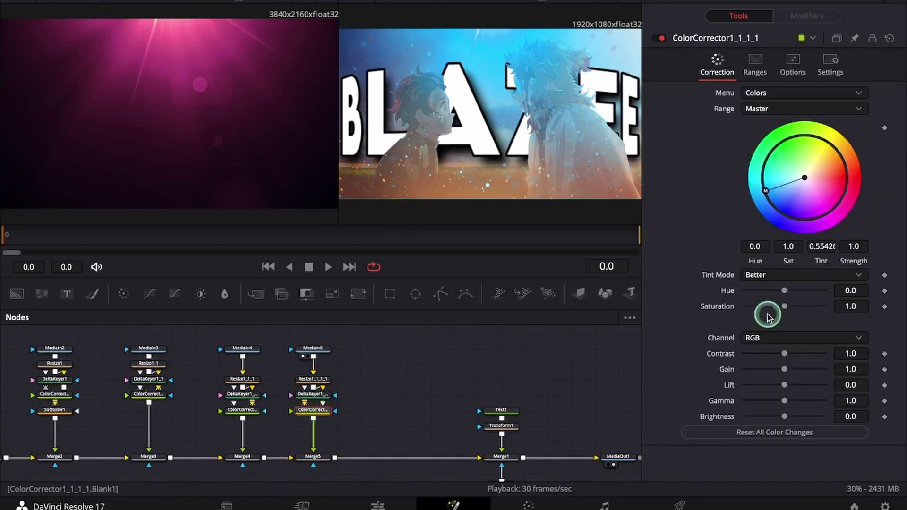
drag(784, 170, 824, 165)
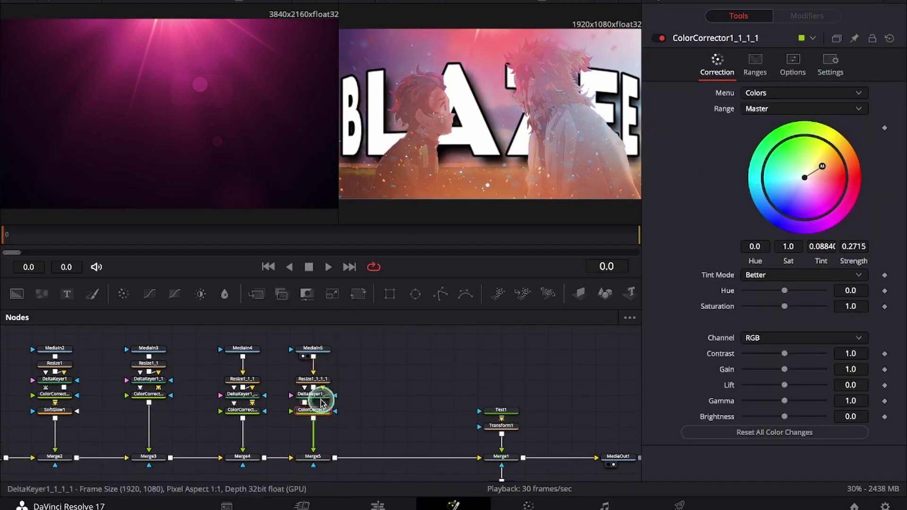
Add a Transform after the 4K_15.mp4 branch's Color Corrector, and shift and rotate the light overlay.
click(358, 293)
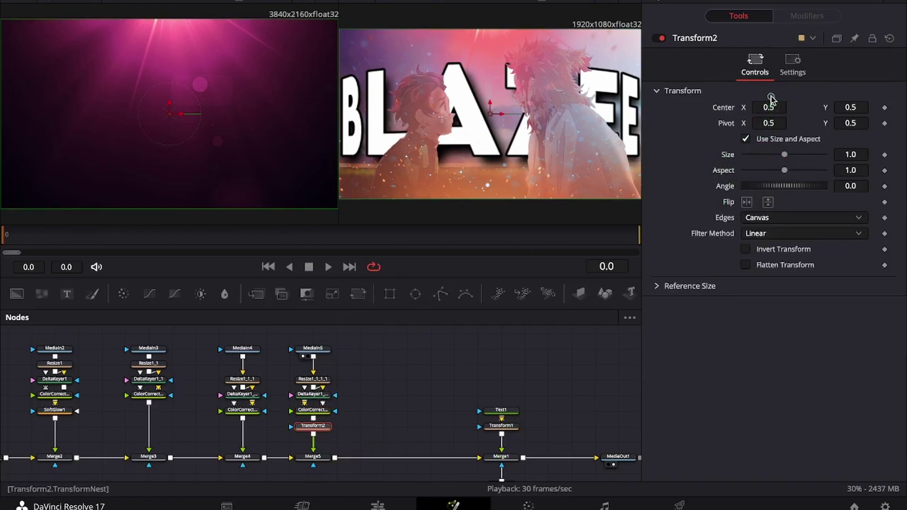
drag(771, 110, 555, 118)
scroll(568, 131, down, 2)
drag(849, 186, 897, 186)
mouse_move(467, 189)
mouse_down()
mouse_move(478, 188)
mouse_move(458, 187)
mouse_up()
scroll(503, 139, up, 2)
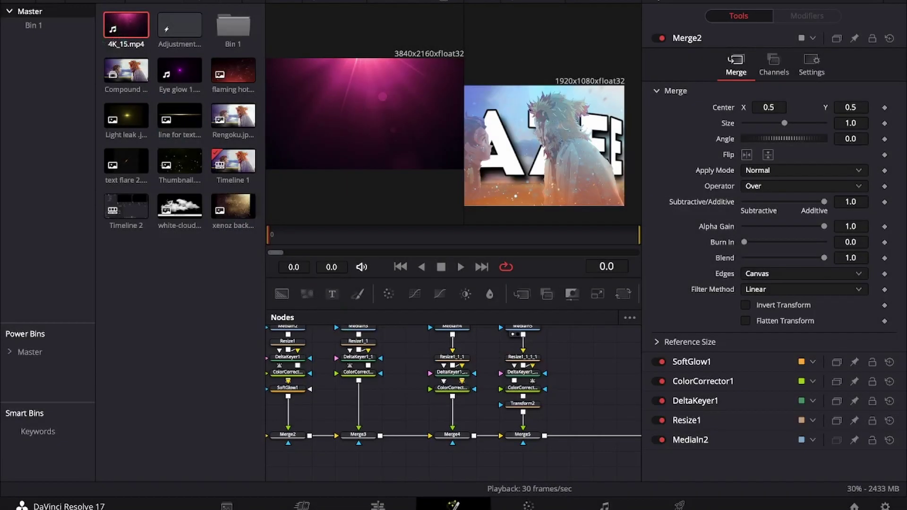
Hide the media bin, merge a new Background node after Merge5 and set its alpha to 0.
click(60, 1)
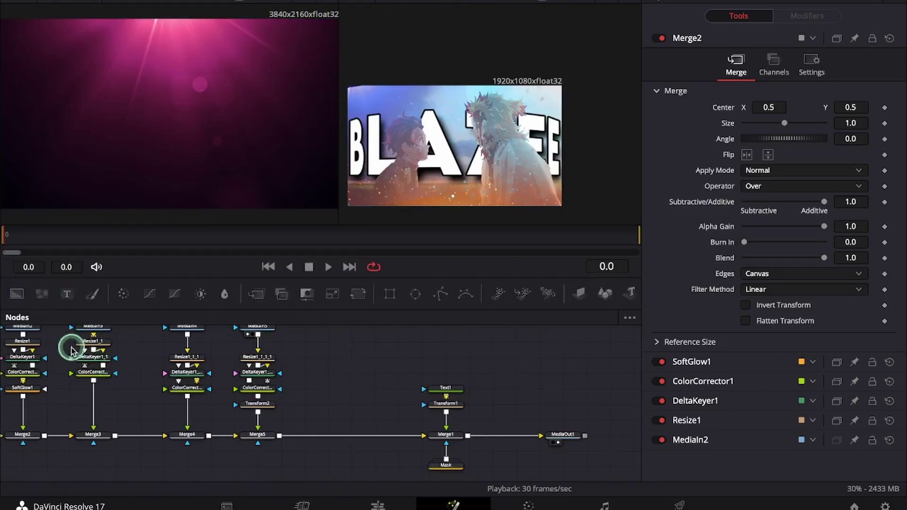
drag(17, 294, 376, 410)
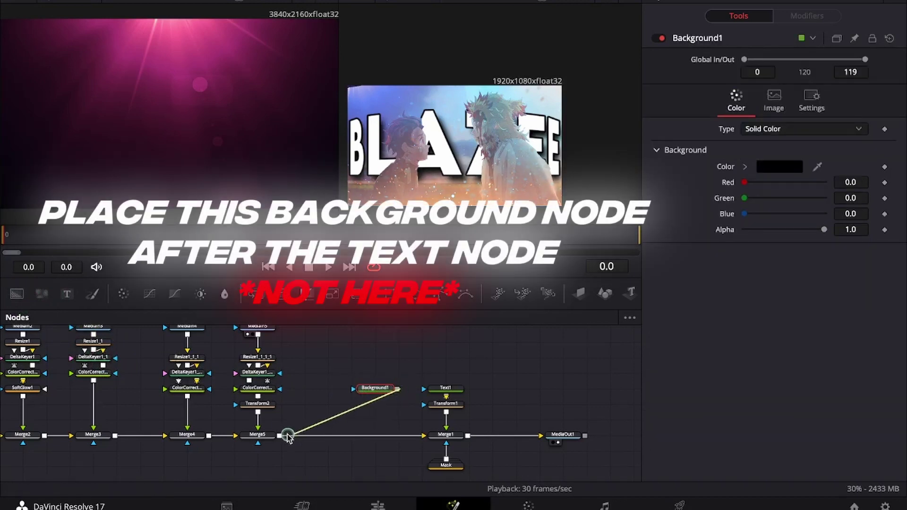
drag(283, 437, 279, 434)
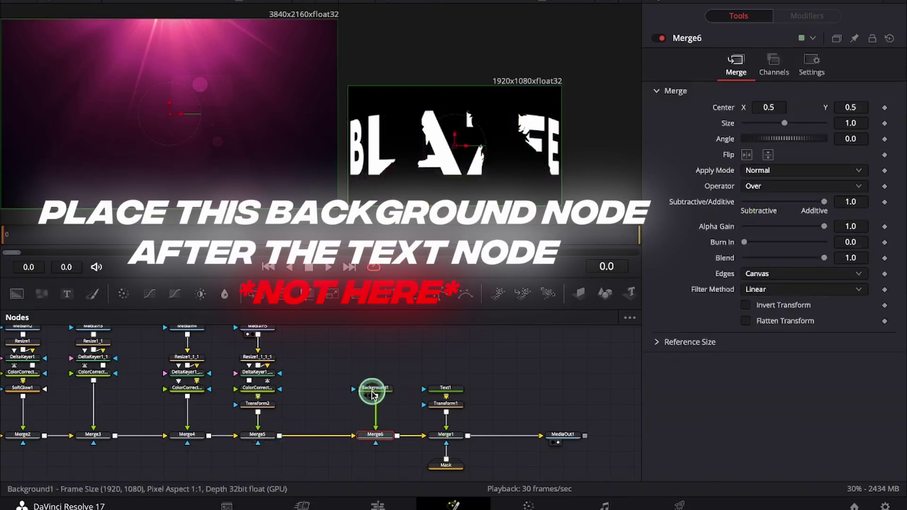
click(371, 394)
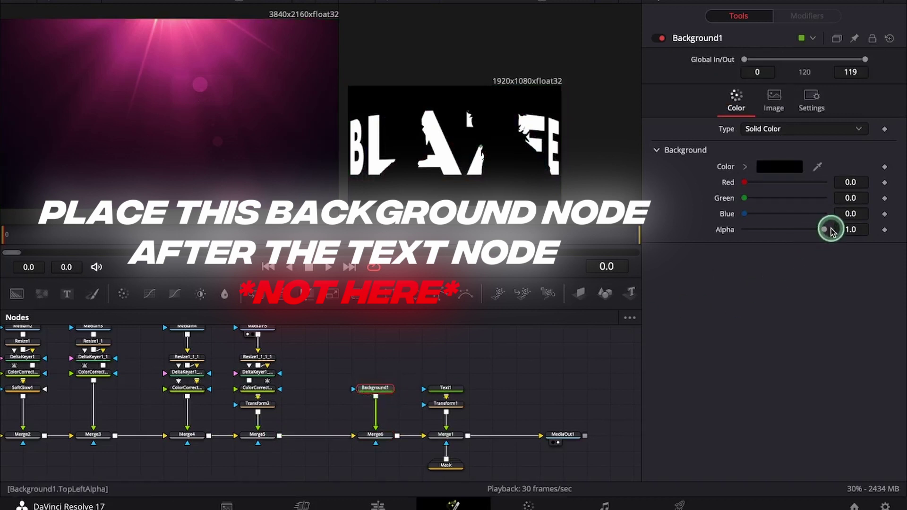
drag(824, 232, 708, 233)
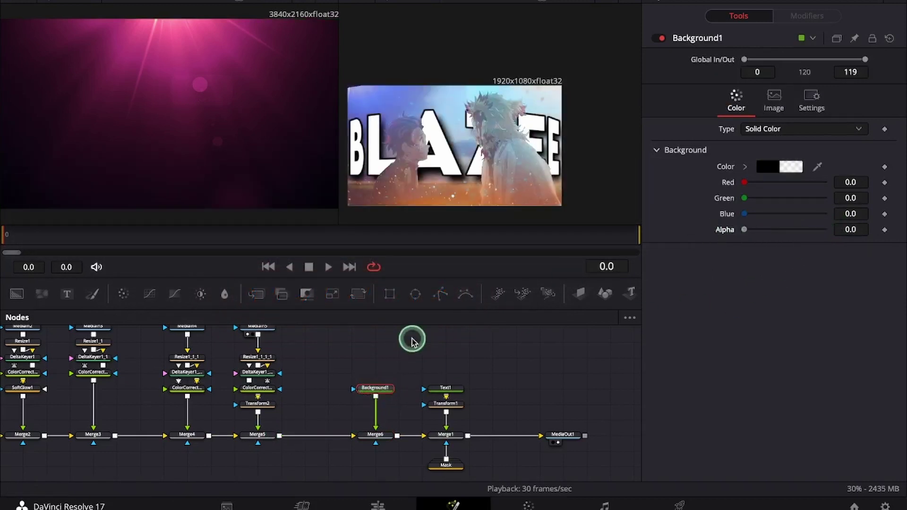
Add a Paint node after Background1, switch to a single viewer and choose Polyline Stroke for painting.
click(92, 297)
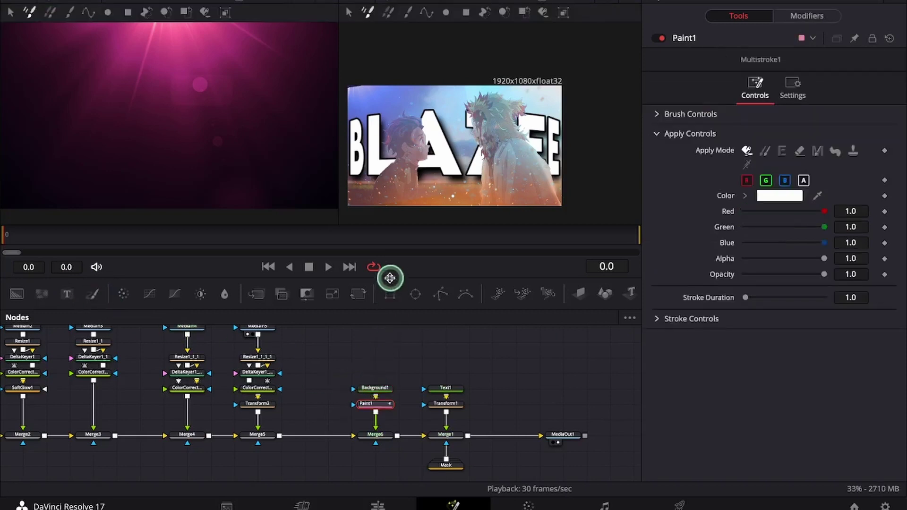
click(611, 2)
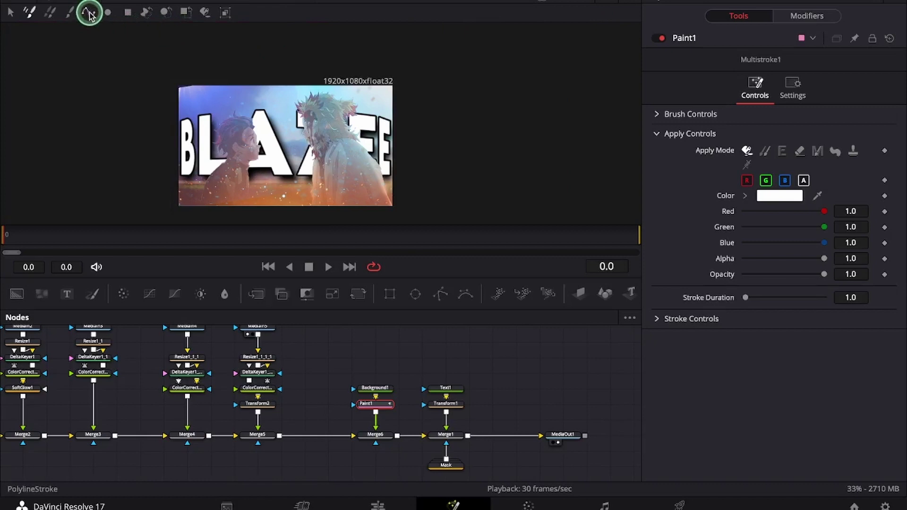
click(90, 14)
Draw a white polyline stroke across the image just below the title, with its middle point slightly lower than the ends.
scroll(189, 183, up, 2)
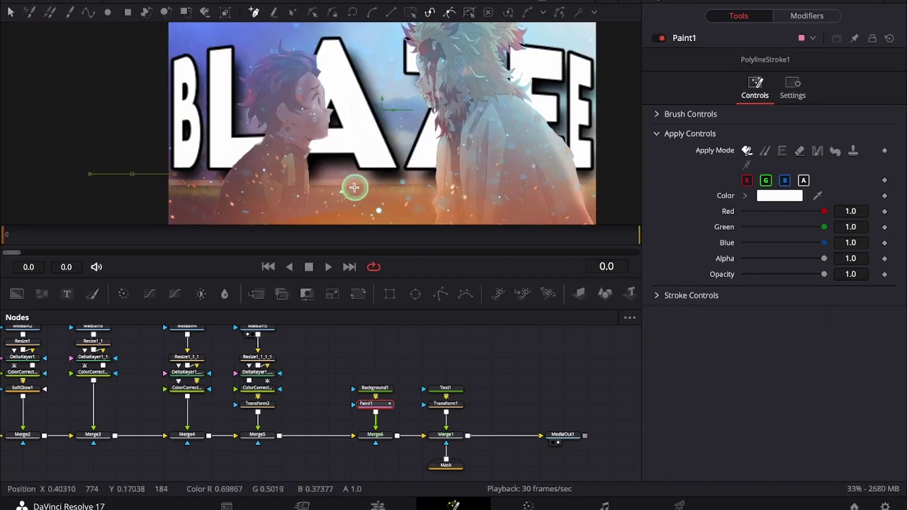
click(386, 183)
drag(396, 191, 327, 186)
click(535, 171)
scroll(363, 196, down, 1)
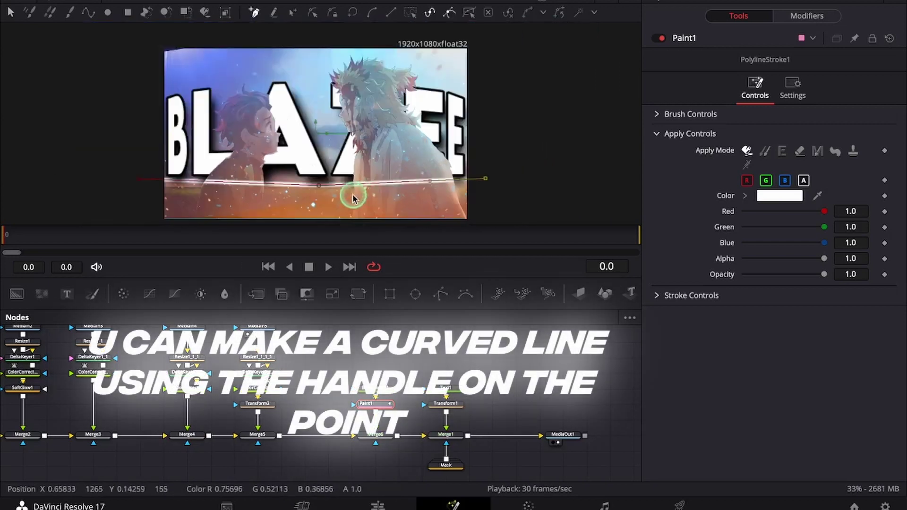
mouse_move(318, 187)
mouse_down()
mouse_move(319, 217)
mouse_move(314, 189)
mouse_up()
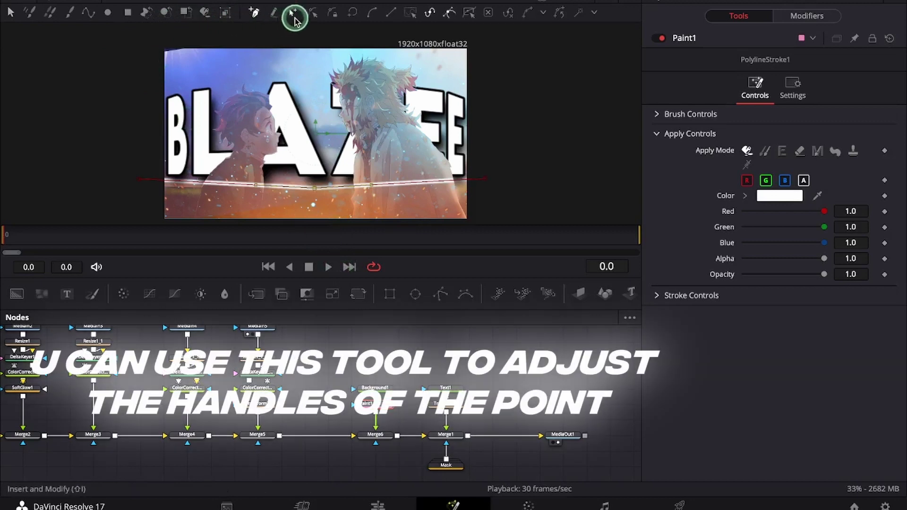
Smooth all points of the polyline stroke into a gentle curve and shift it slightly beneath the title.
click(292, 14)
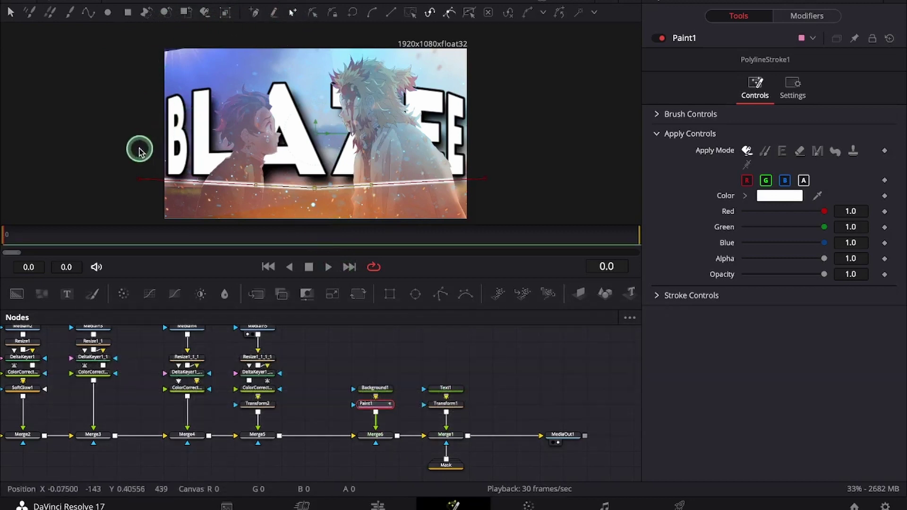
drag(137, 148, 534, 204)
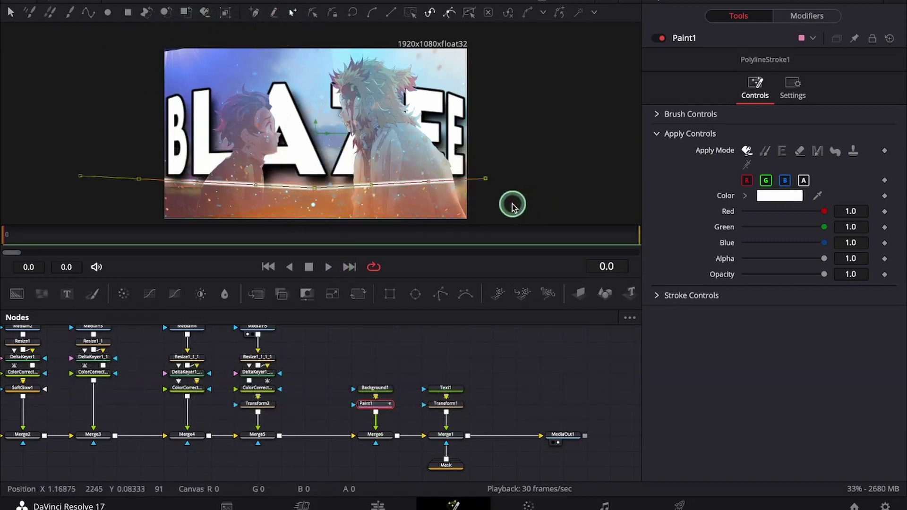
key(shift+s)
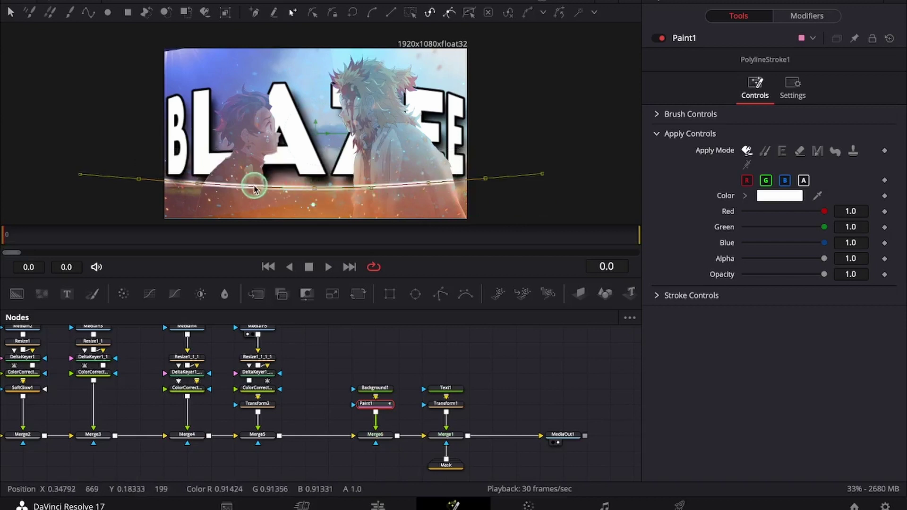
drag(138, 178, 134, 178)
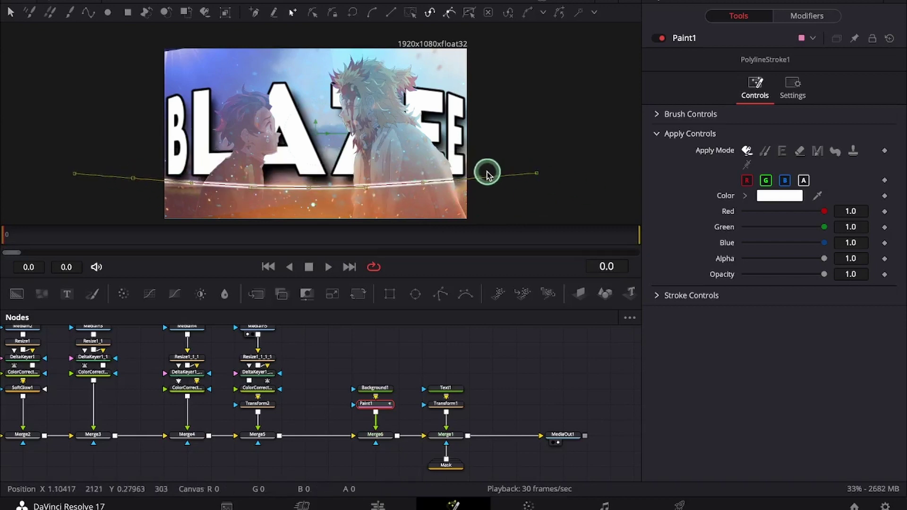
drag(474, 179, 486, 180)
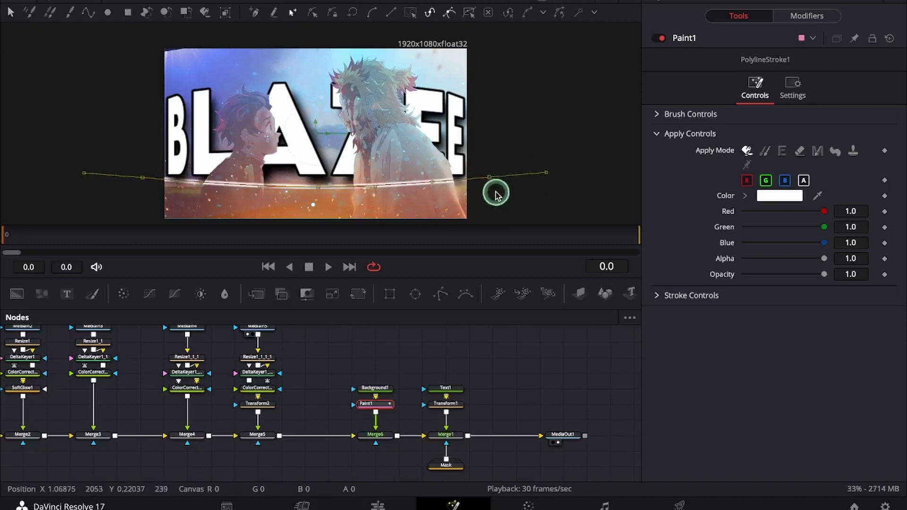
Set the painted stroke's brush size to 0.0504.
click(548, 346)
click(659, 114)
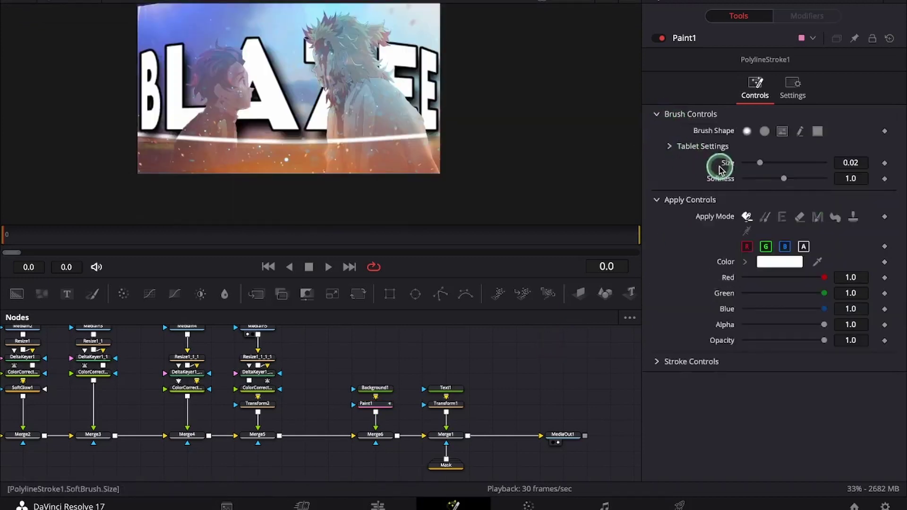
drag(766, 163, 784, 165)
Move Background1, Paint1 and Merge6 out of their place before the text and insert them between Merge1 and MediaOut1.
drag(386, 367, 364, 453)
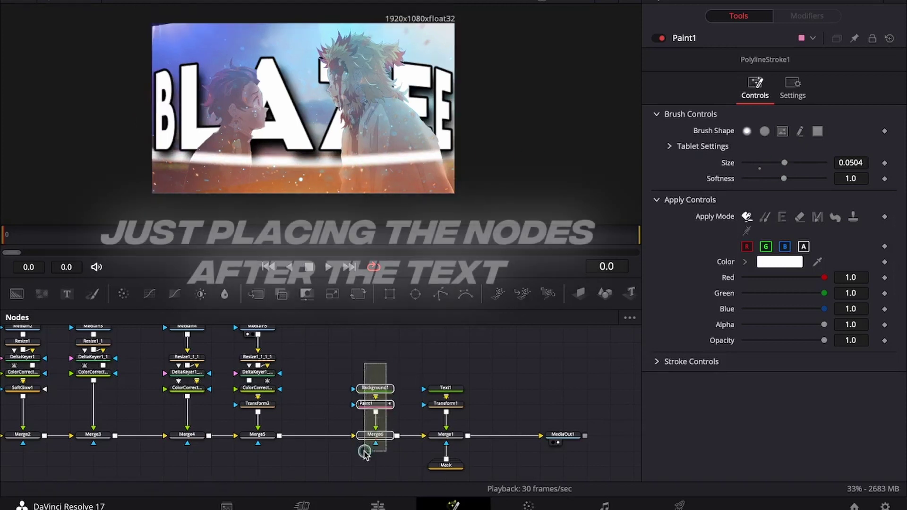
drag(396, 435, 461, 356)
mouse_move(380, 429)
mouse_down()
mouse_move(386, 410)
mouse_move(510, 404)
mouse_move(522, 432)
mouse_up()
drag(350, 345, 441, 480)
drag(436, 416, 345, 411)
drag(633, 387, 486, 416)
drag(361, 445, 406, 445)
Set the painted stroke's size to 0.0299 and softness to 1.26, and add a Soft Glow node after Paint1.
click(298, 414)
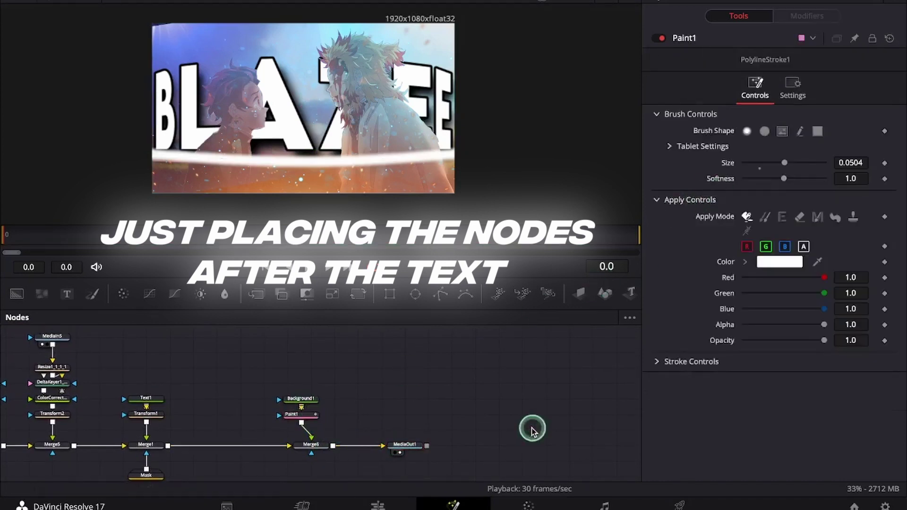
drag(784, 163, 767, 163)
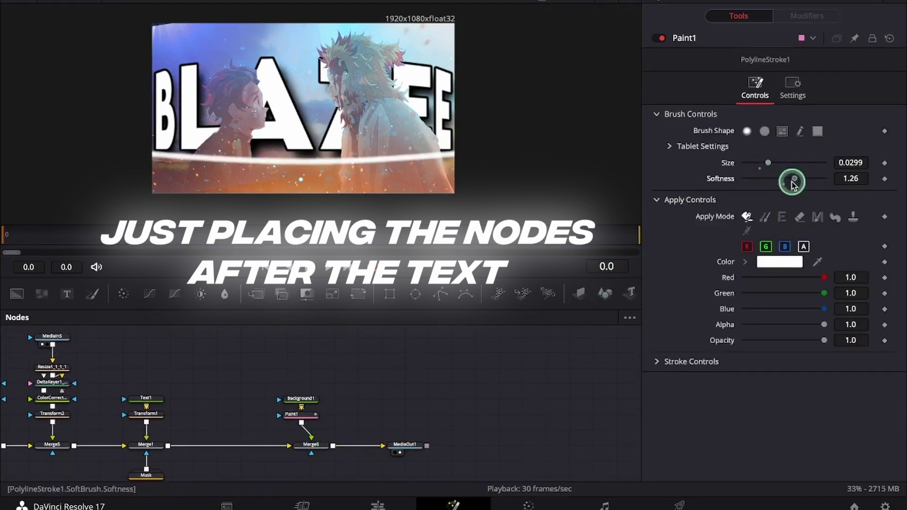
drag(369, 358, 297, 428)
drag(312, 418, 322, 391)
key(shift+space)
text(soft)
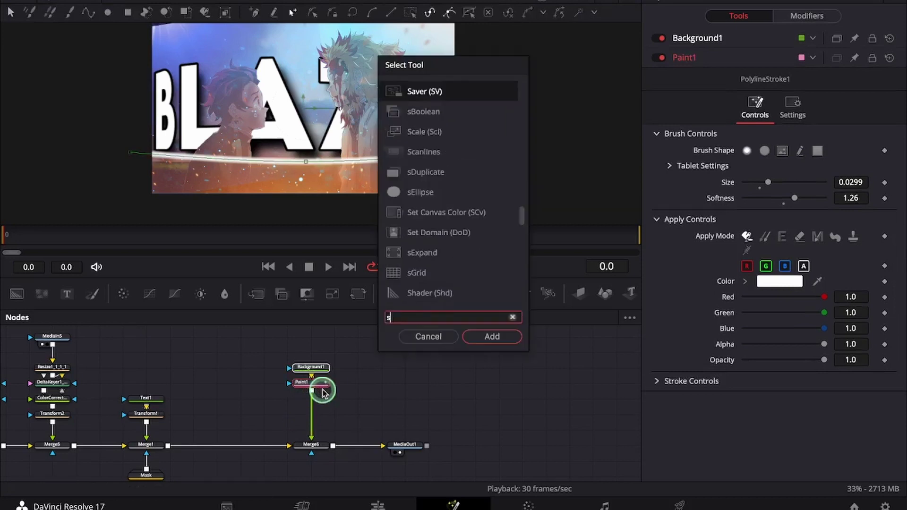
key(Return)
Add a Color Corrector after the new Soft Glow and tint the line purple with tint -0.2671 and strength 0.3228.
key(shift+space)
text(cc)
key(Return)
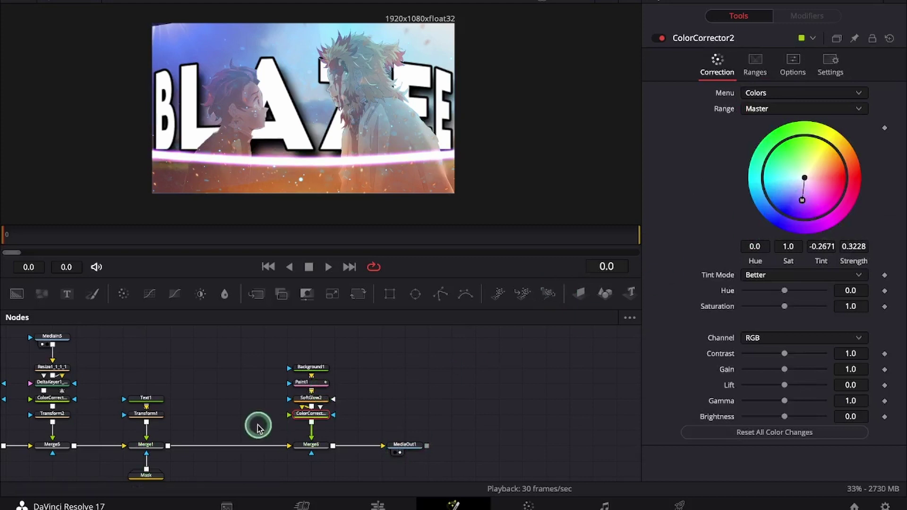
Reduce the painted stroke's size to 0.02, and set SoftGlow2's glow size to 41.7 and gain to 1.614.
click(309, 382)
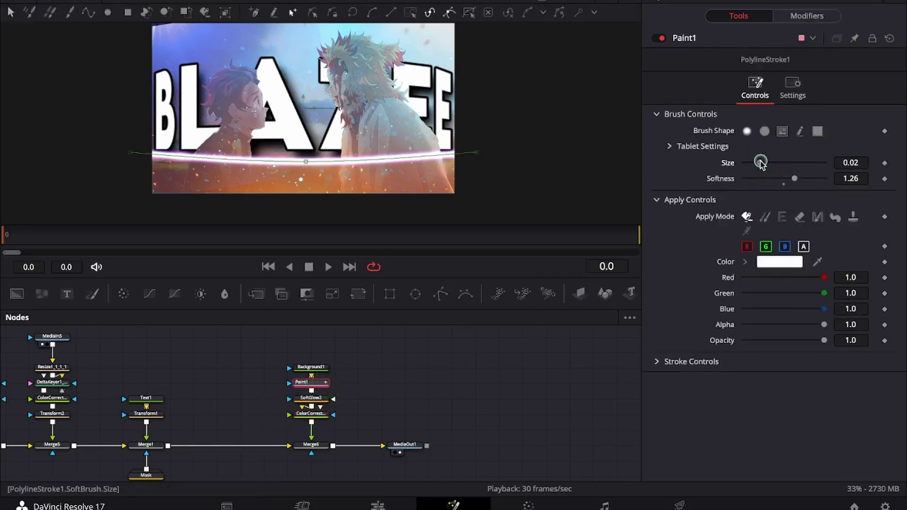
click(415, 436)
click(313, 399)
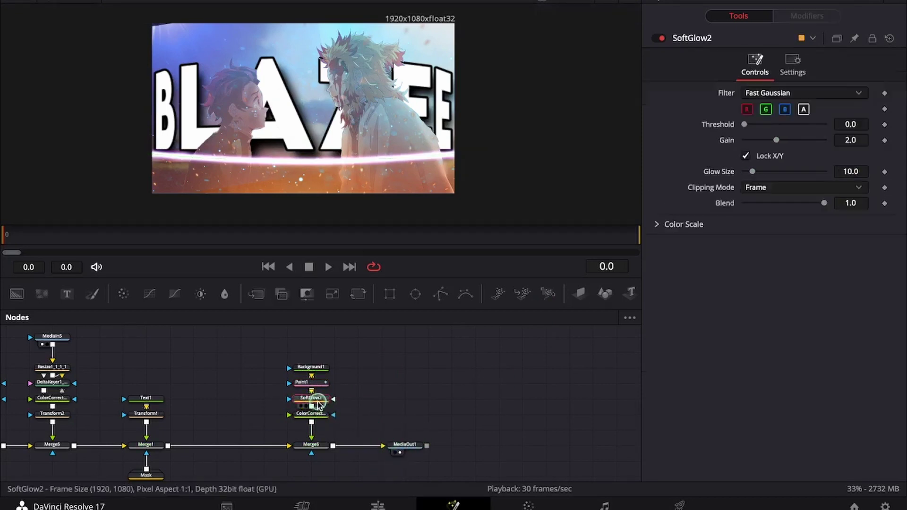
drag(759, 171, 770, 144)
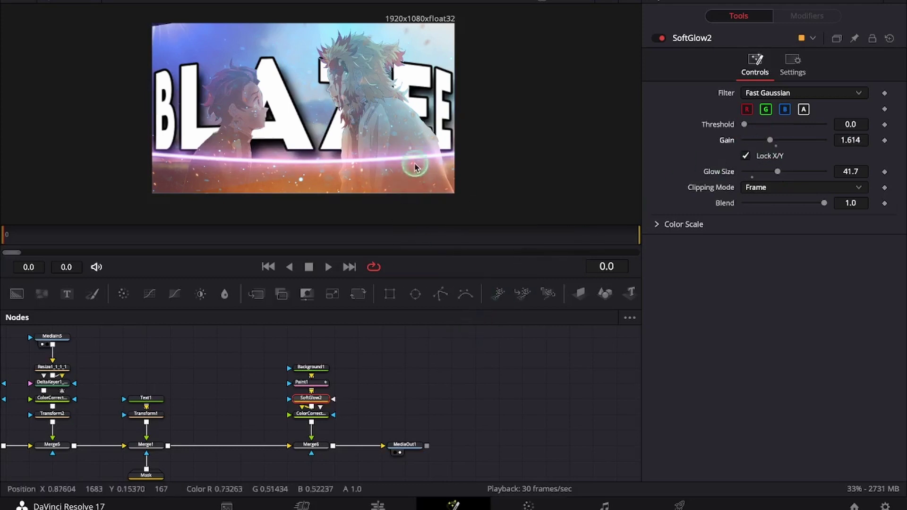
Connect the Mask node's output to Merge6's effect mask so the glowing line sits behind the characters.
drag(297, 343, 334, 327)
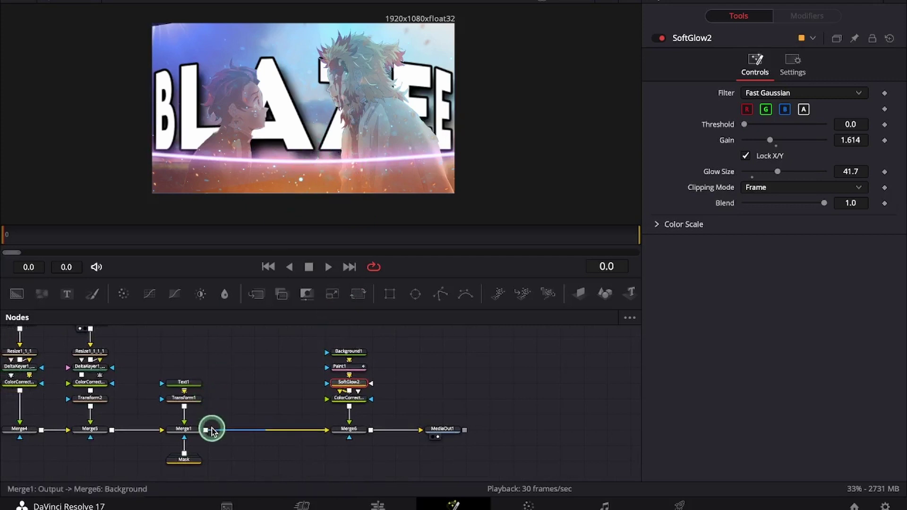
mouse_move(199, 453)
mouse_down()
mouse_move(205, 440)
mouse_move(342, 433)
mouse_move(339, 445)
mouse_move(198, 437)
mouse_up()
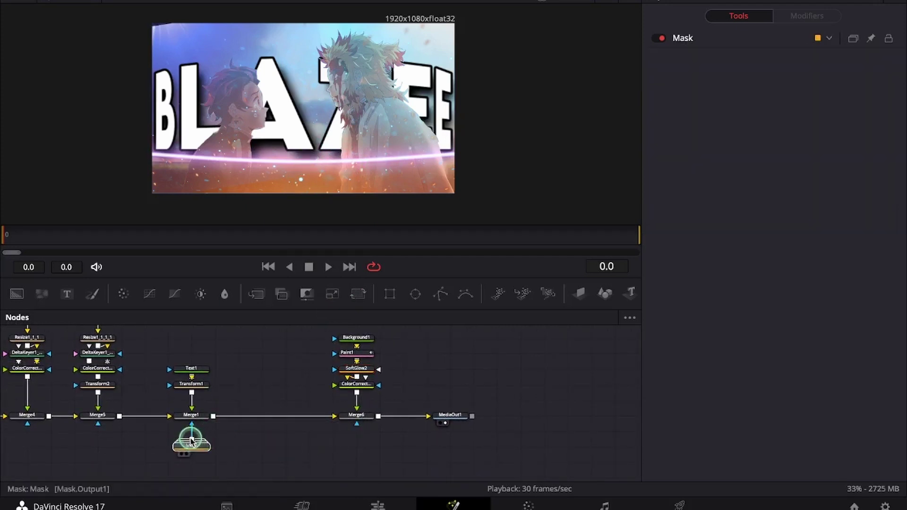
drag(323, 431, 374, 419)
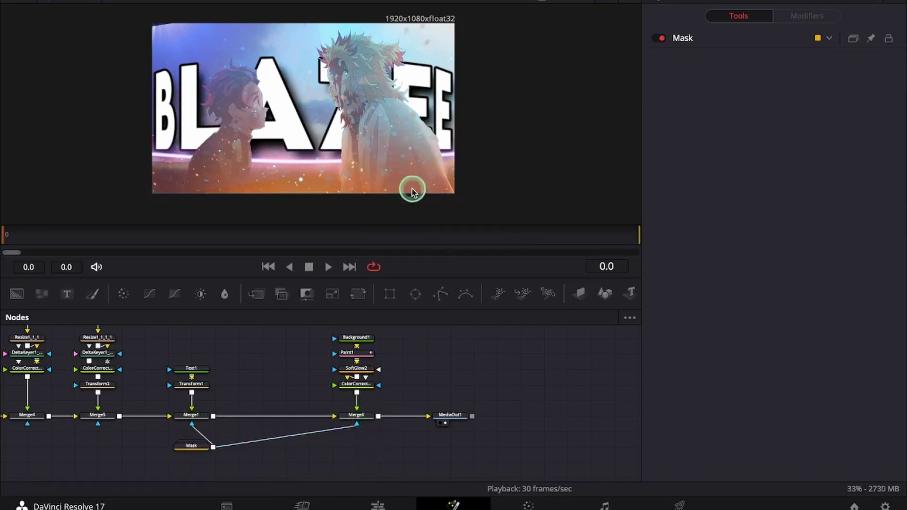
scroll(405, 184, up, 4)
scroll(396, 173, down, 4)
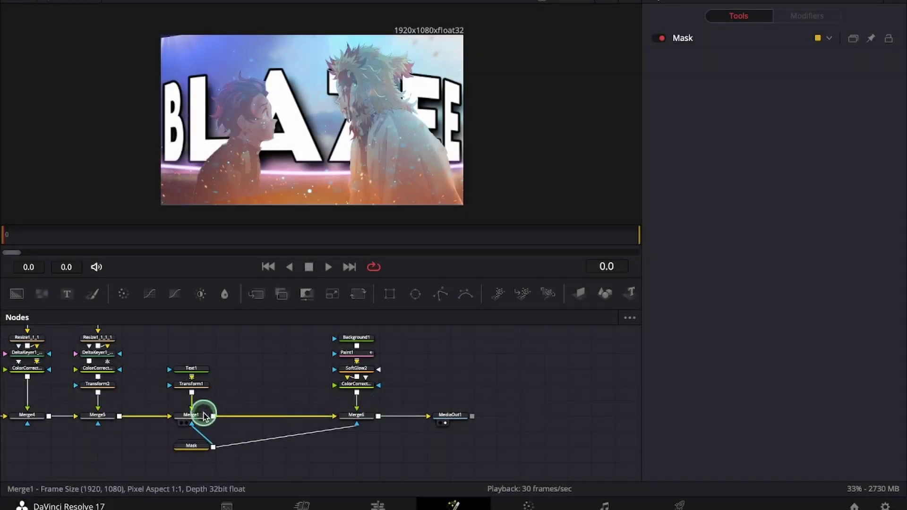
Set Merge1's apply mode to Overlay with a blend of 0.504, and save the project.
click(195, 414)
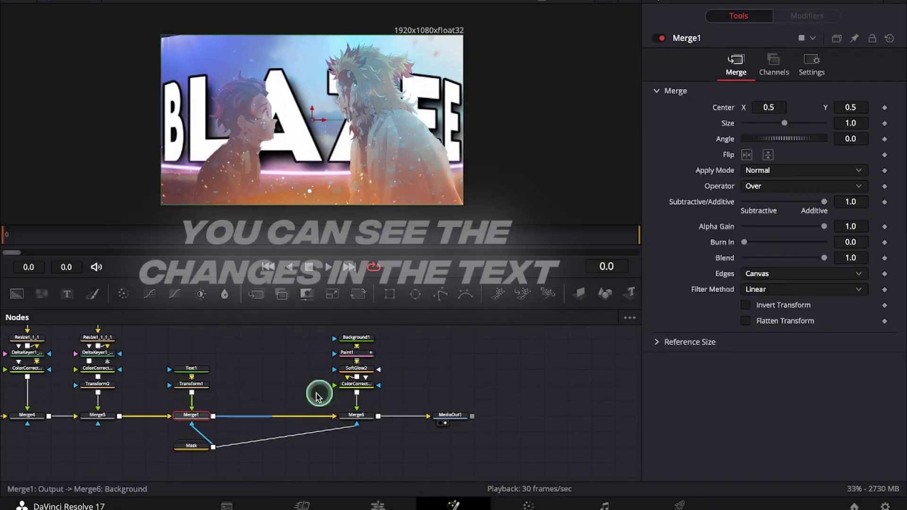
click(770, 170)
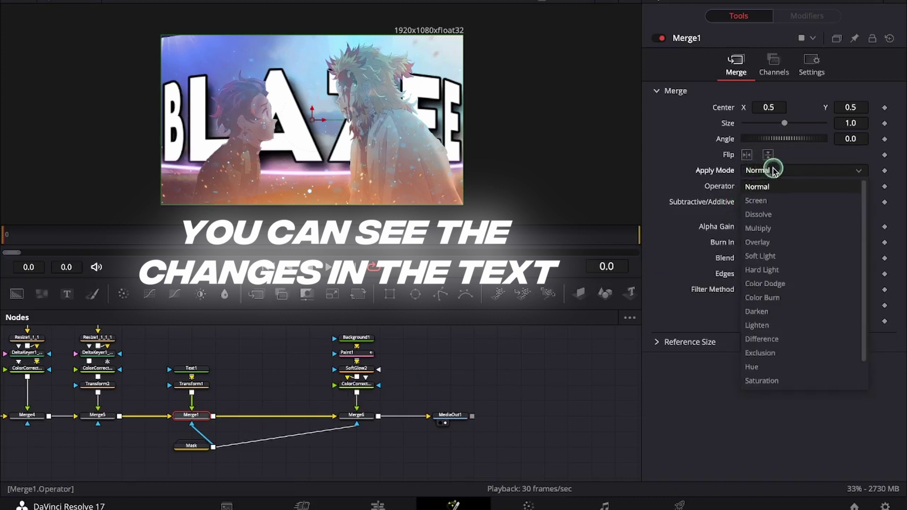
click(774, 243)
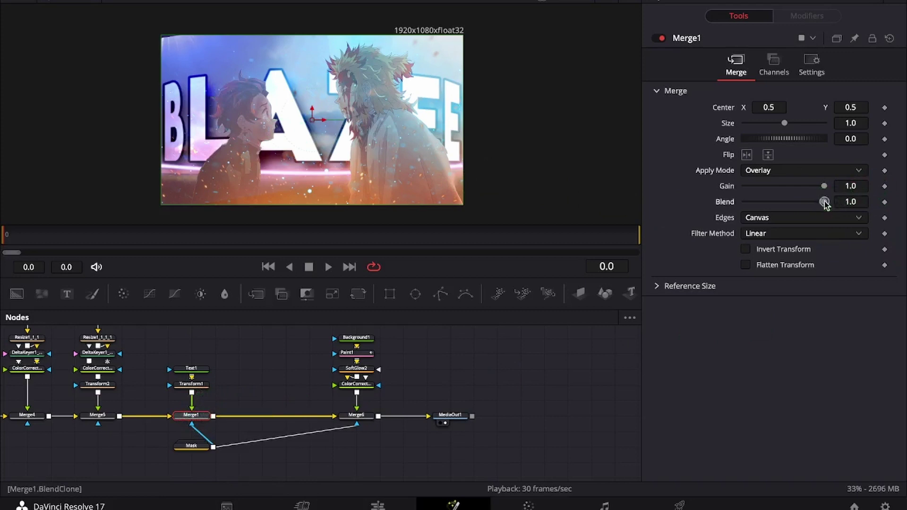
drag(802, 208, 787, 209)
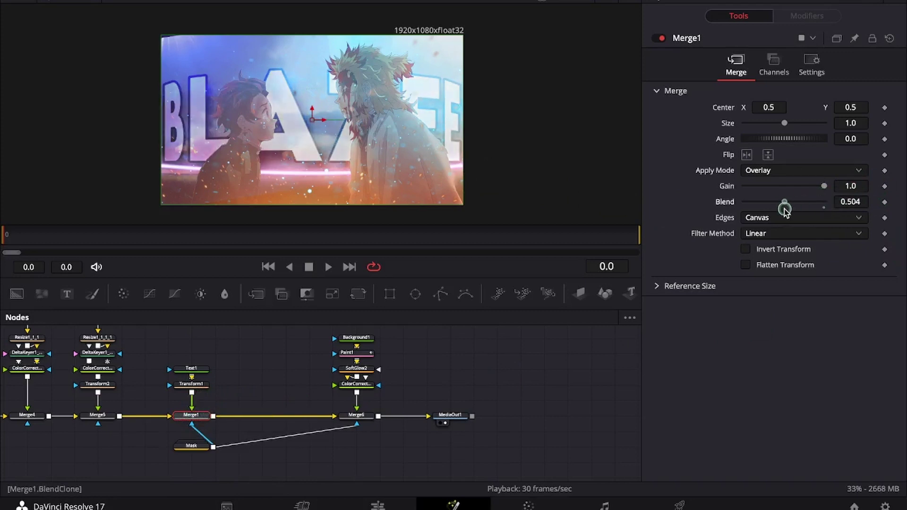
scroll(254, 438, down, 1)
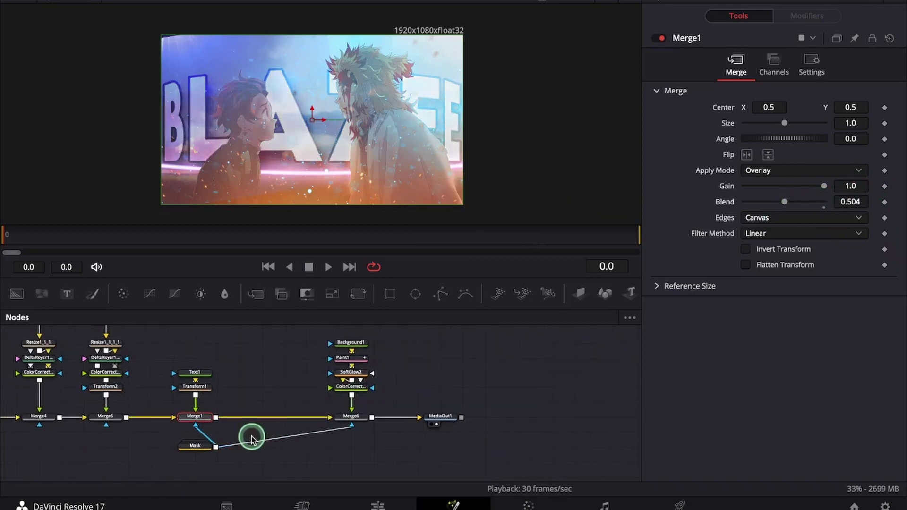
key(ctrl+s)
Add the white-cloud image from the media pool and merge it over the composite right after Merge5.
drag(166, 438, 346, 441)
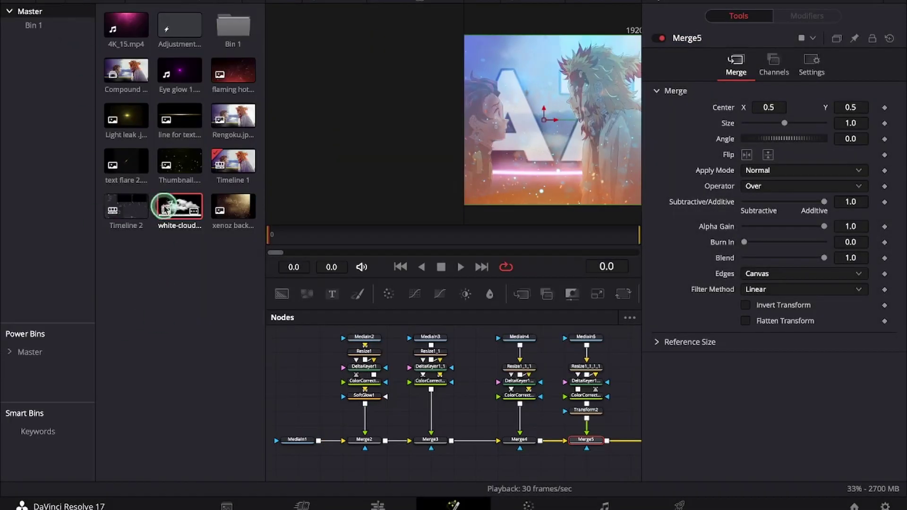
drag(164, 206, 629, 351)
click(73, 1)
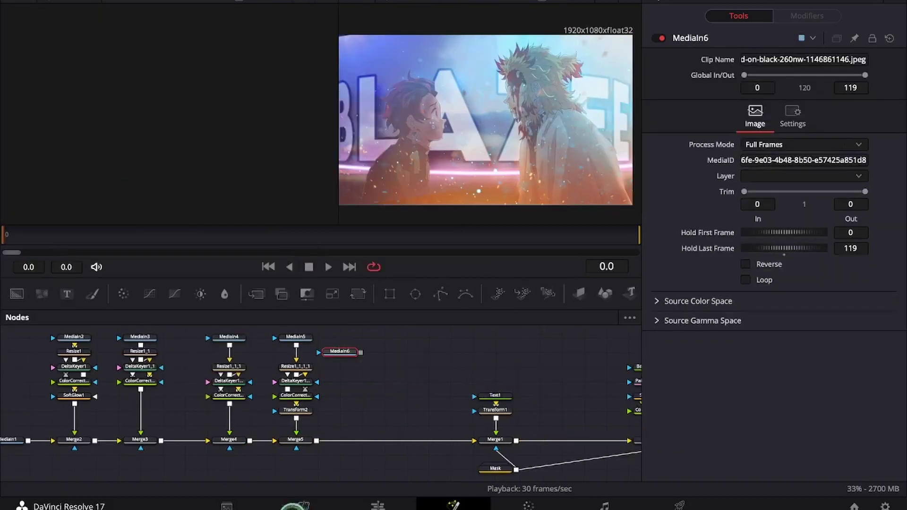
drag(360, 352, 315, 444)
click(341, 351)
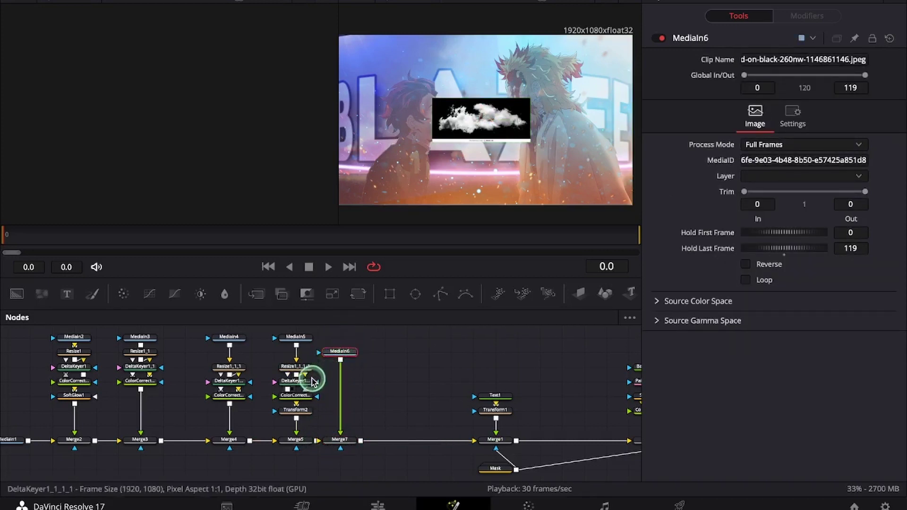
Copy the MediaIn5 branch's Resize, Delta Keyer, Color Corrector and Transform nodes and wire the copies between MediaIn6 and Merge7.
drag(313, 361, 296, 418)
key(ctrl+c)
click(341, 352)
key(ctrl+v)
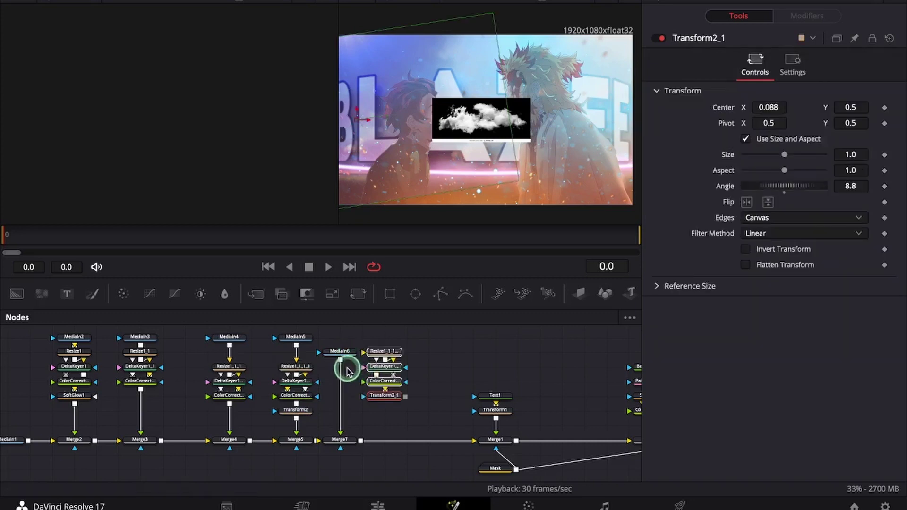
drag(341, 378, 359, 359)
drag(405, 396, 364, 440)
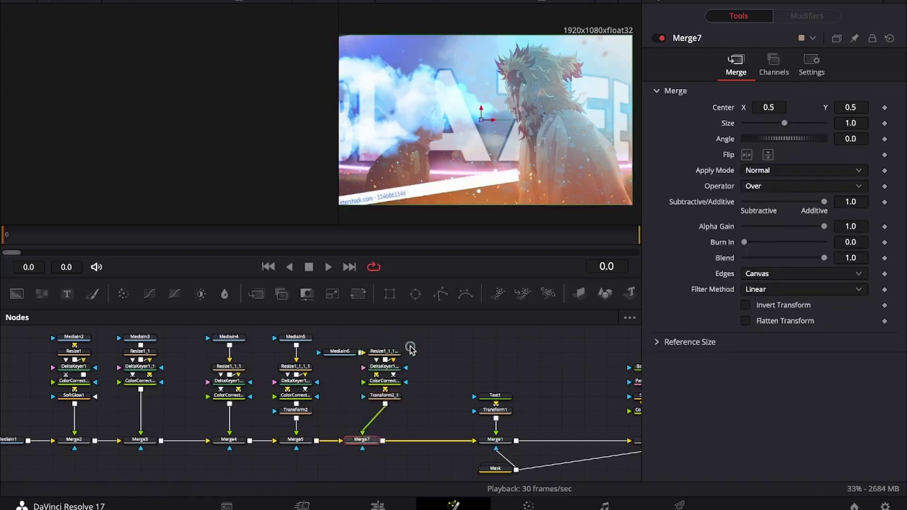
Arrange MediaIn6 and its copied effect nodes in a straight column above Merge7.
drag(409, 354, 344, 410)
click(350, 341)
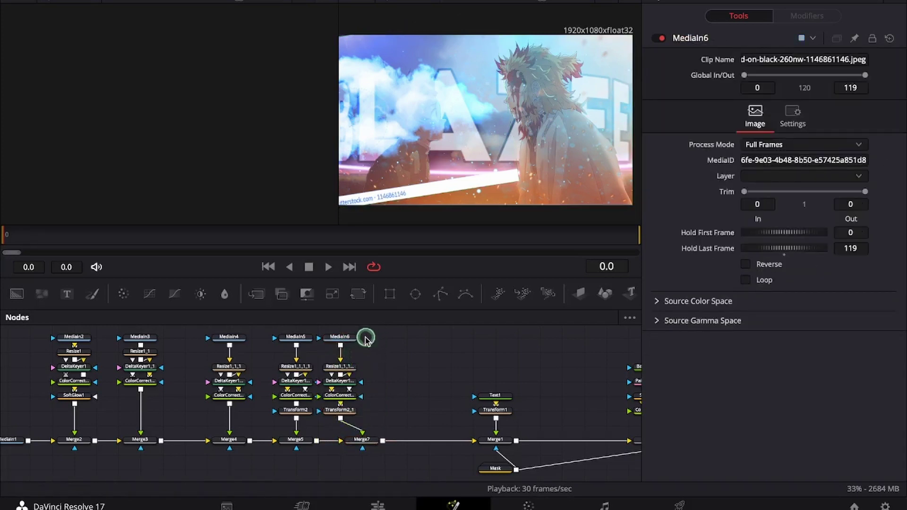
drag(365, 343, 362, 409)
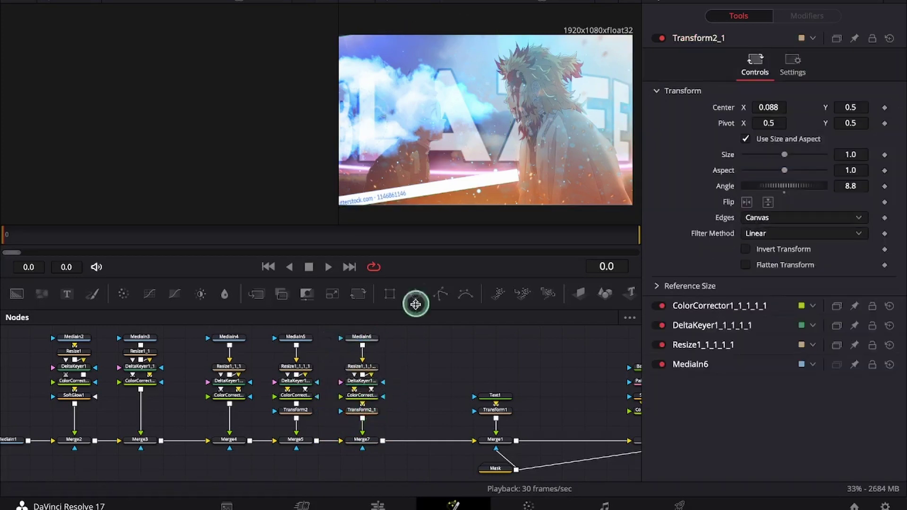
Show MediaIn6 in the first viewer, add a Polygon node above it and outline the clouds, excluding the white watermark strip.
click(370, 336)
key(1)
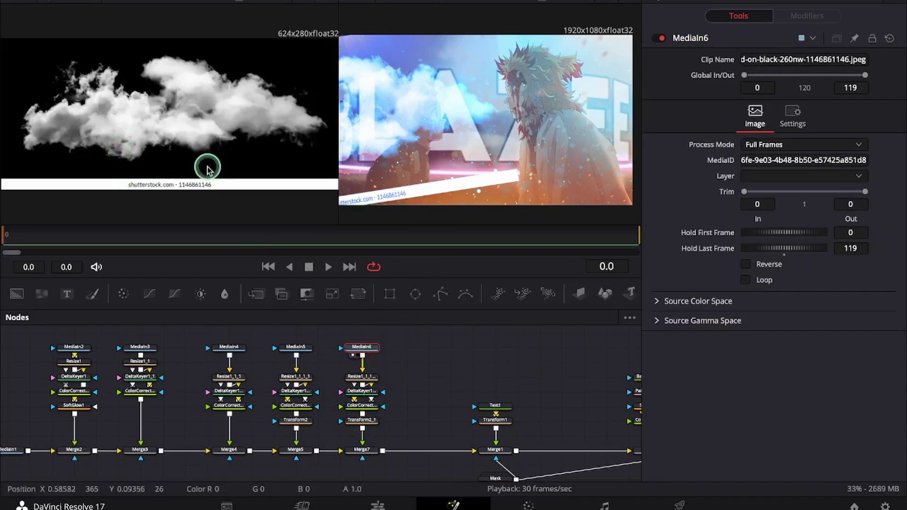
scroll(366, 341, up, 3)
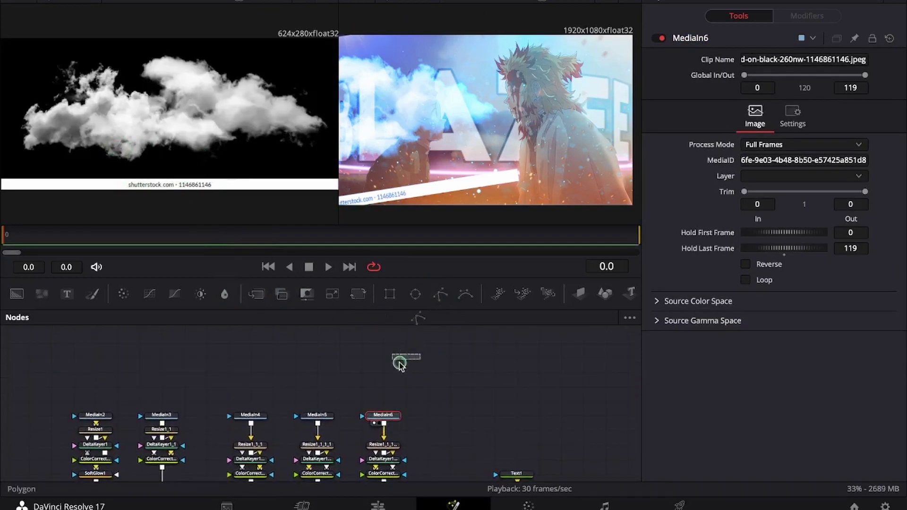
drag(396, 368, 384, 384)
drag(158, 104, 164, 124)
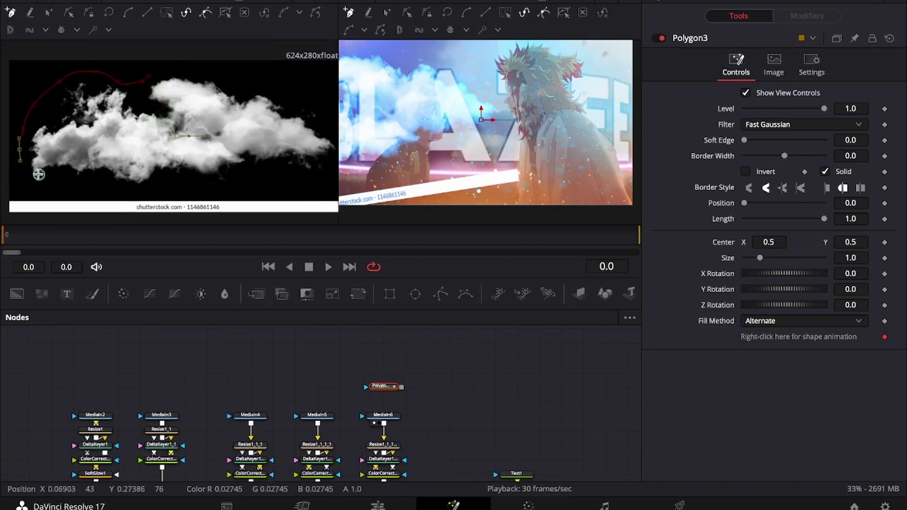
drag(286, 179, 229, 187)
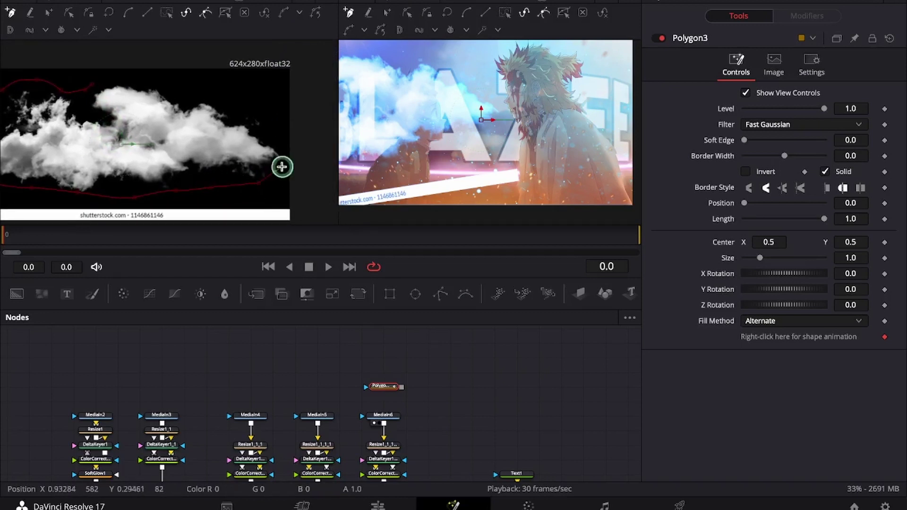
click(93, 76)
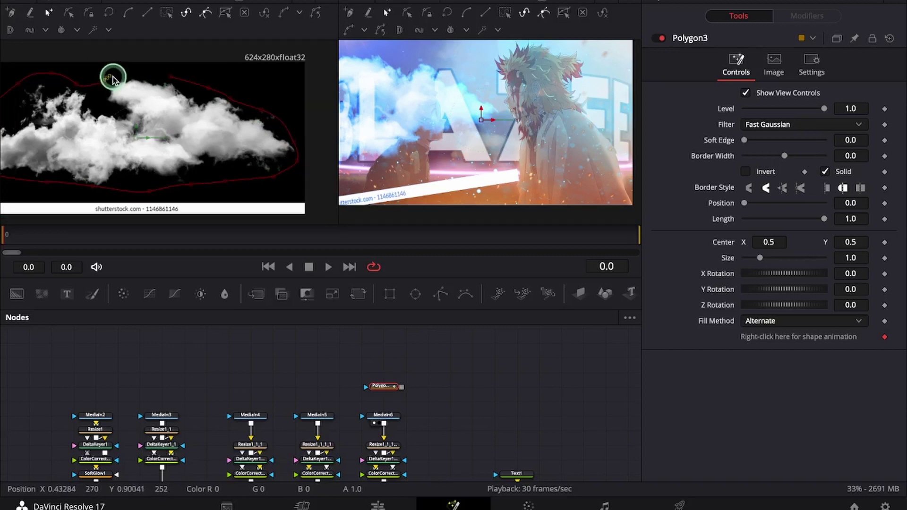
Connect Polygon3 to MediaIn6 as its mask and slightly raise the polygon's soft edge to feather the cloud cutout.
drag(401, 387, 383, 416)
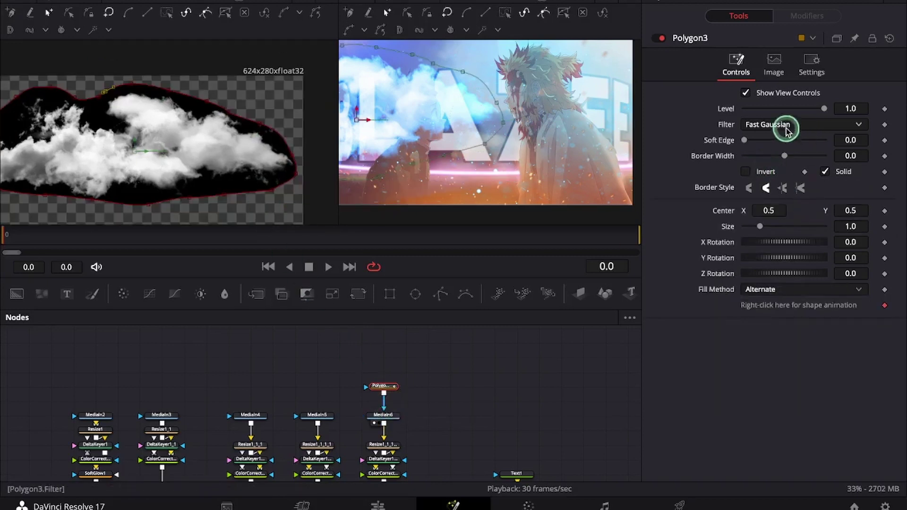
drag(744, 141, 759, 143)
Set Transform2_1's center X to 0.47, size to 1.32 and angle to 16.7 so the clouds cover the frame.
drag(464, 366, 448, 313)
click(378, 437)
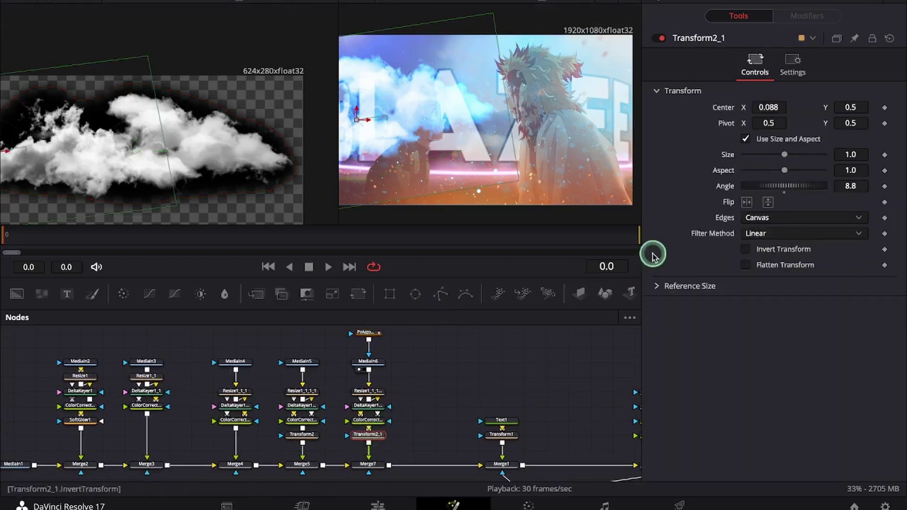
drag(766, 107, 541, 166)
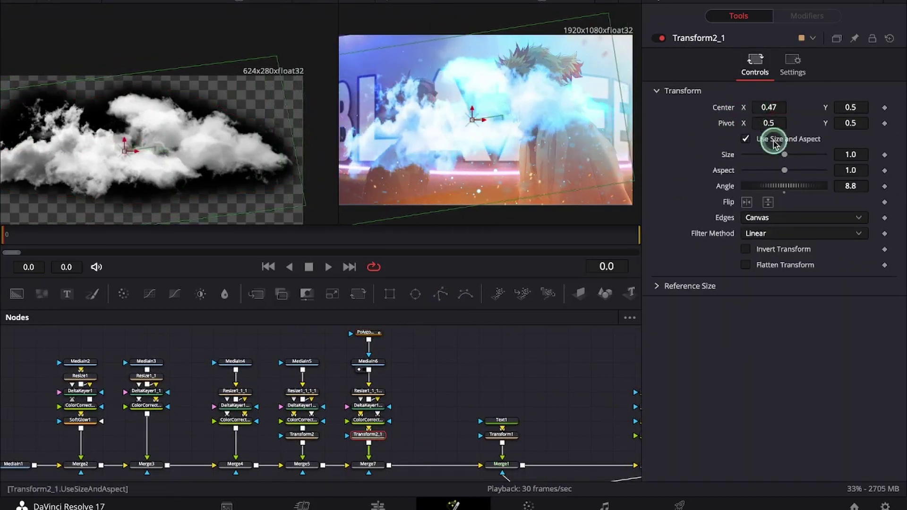
drag(785, 156, 787, 156)
drag(851, 185, 905, 188)
drag(460, 186, 463, 185)
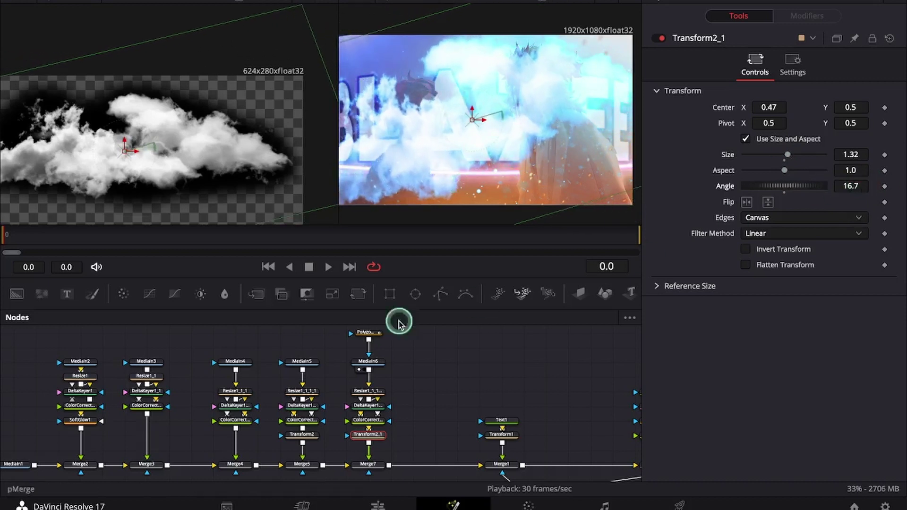
Connect the Mask group's output to Merge7's mask input and place the group a little lower beneath Merge1.
scroll(524, 461, down, 5)
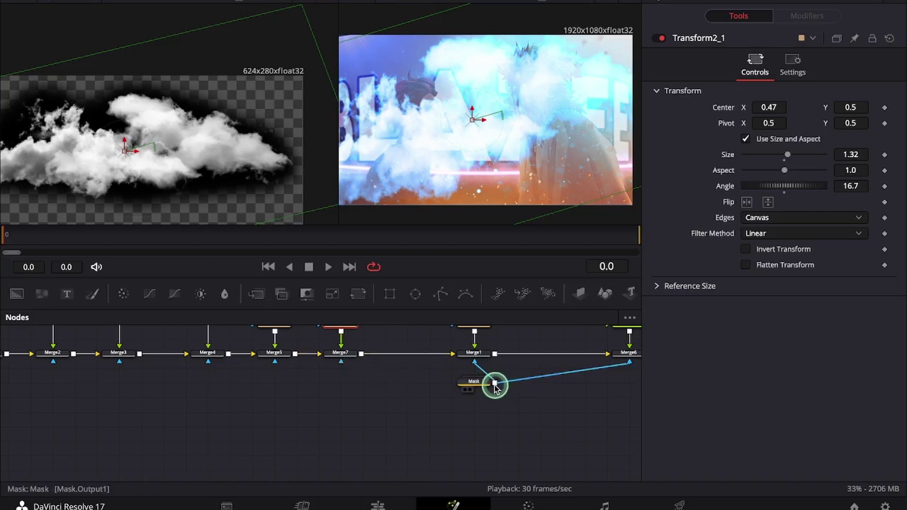
drag(463, 365, 341, 361)
click(474, 381)
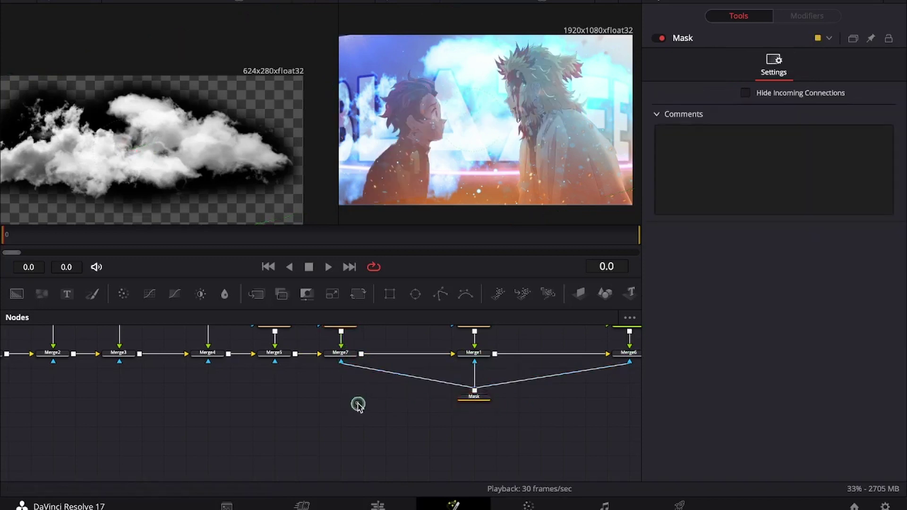
Shift the tint of MediaIn6's Color Corrector to violet, about 0.717 at strength 0.66, and set Merge7's blend to 0.575.
scroll(342, 428, up, 2)
click(341, 355)
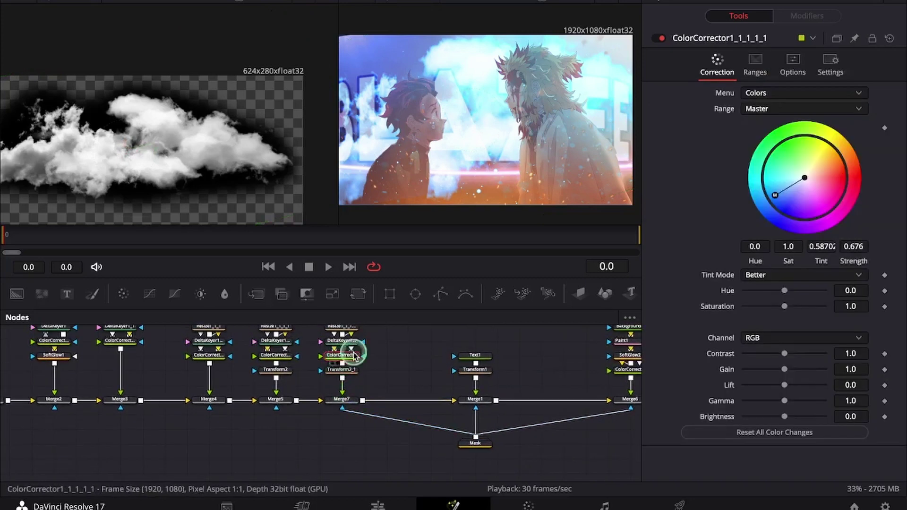
drag(783, 190, 808, 204)
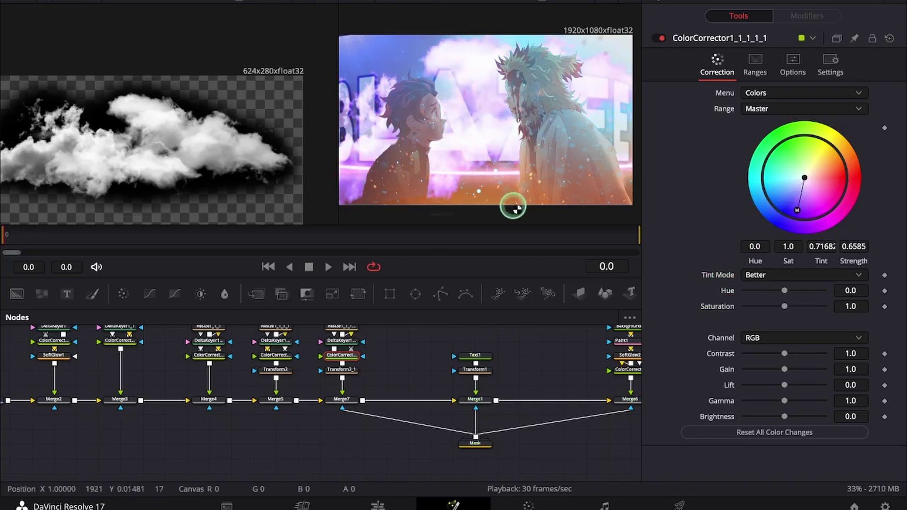
scroll(486, 184, down, 2)
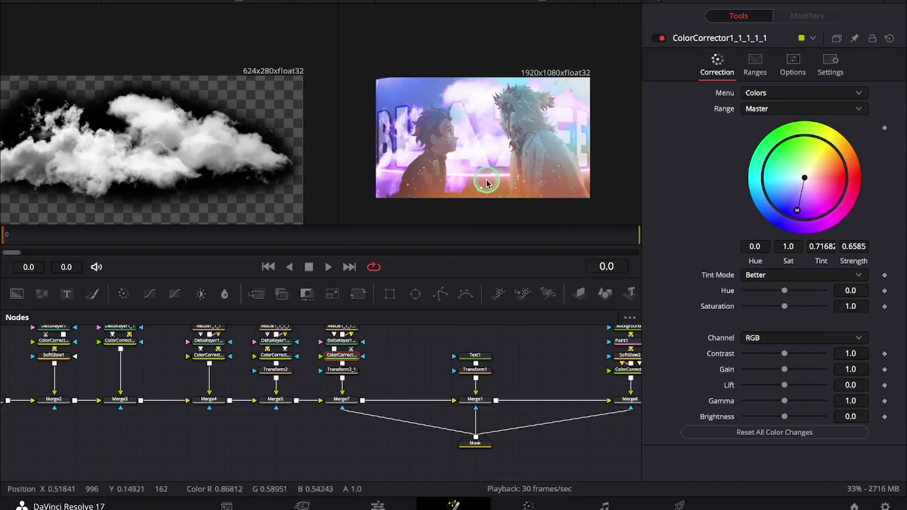
click(345, 400)
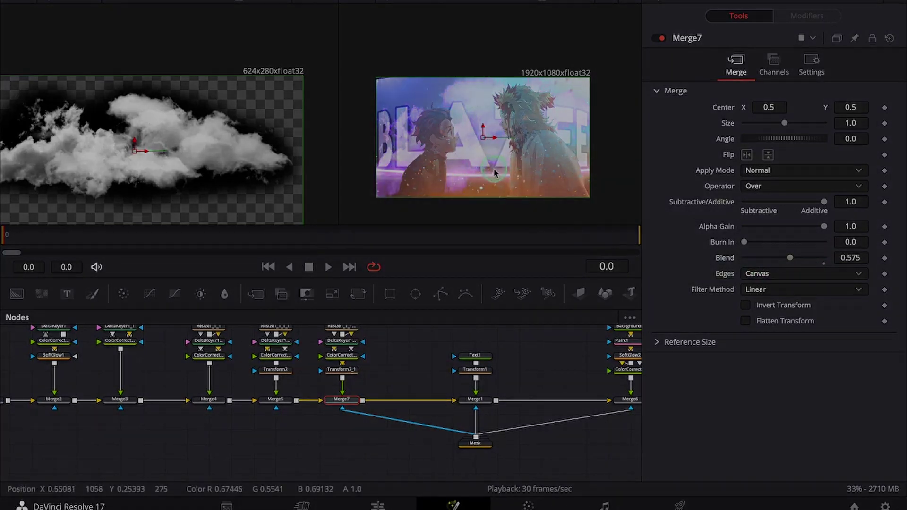
scroll(500, 203, up, 2)
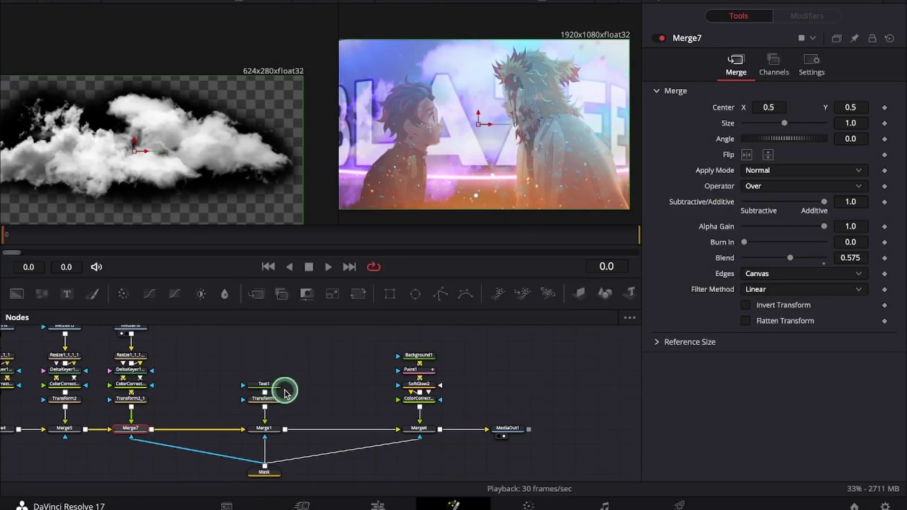
Set Text1's layout X rotation to 90 and its character X rotation to -90, and raise the circle layout's perspective.
click(273, 388)
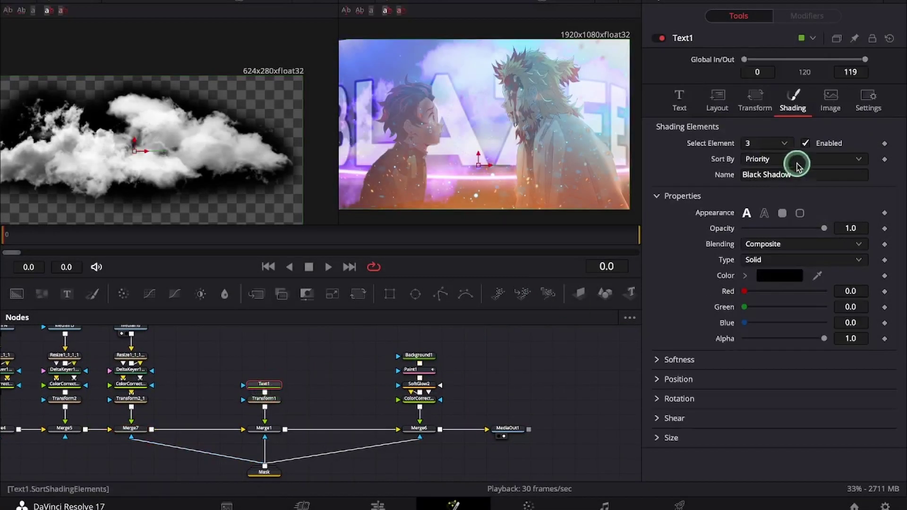
click(731, 106)
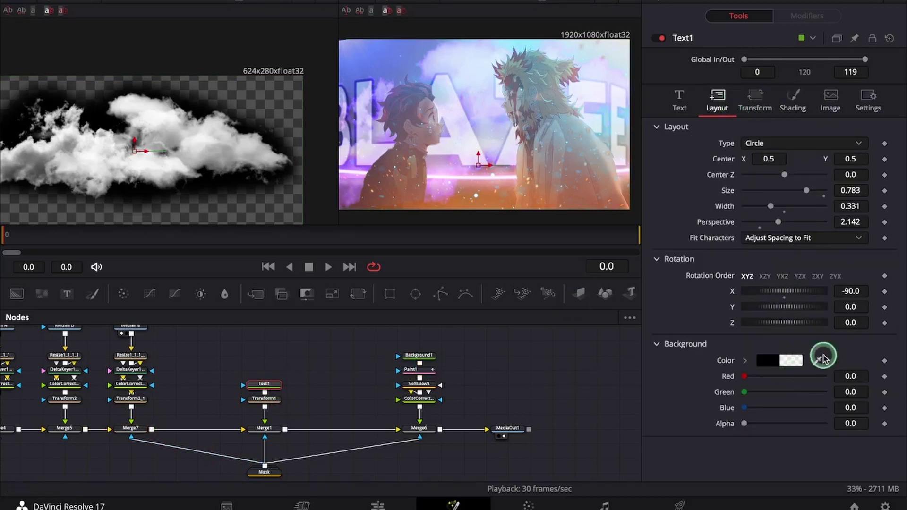
scroll(493, 171, down, 2)
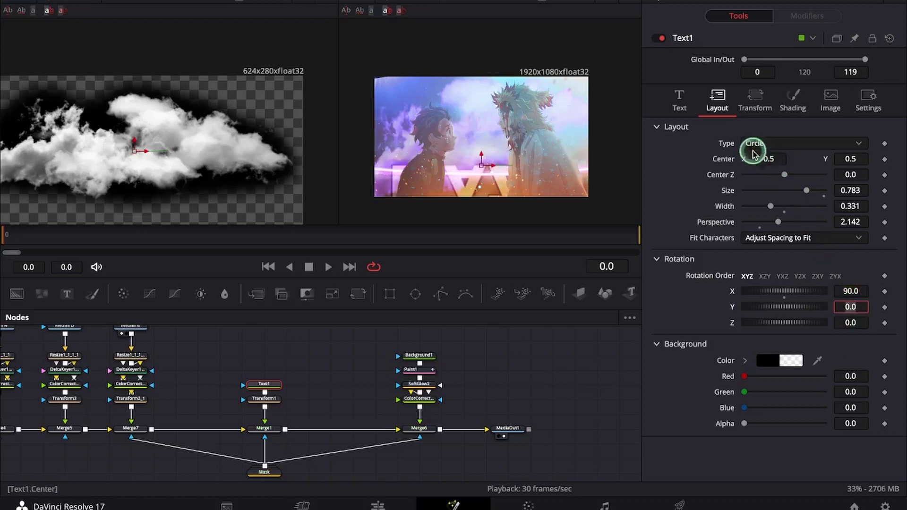
click(751, 100)
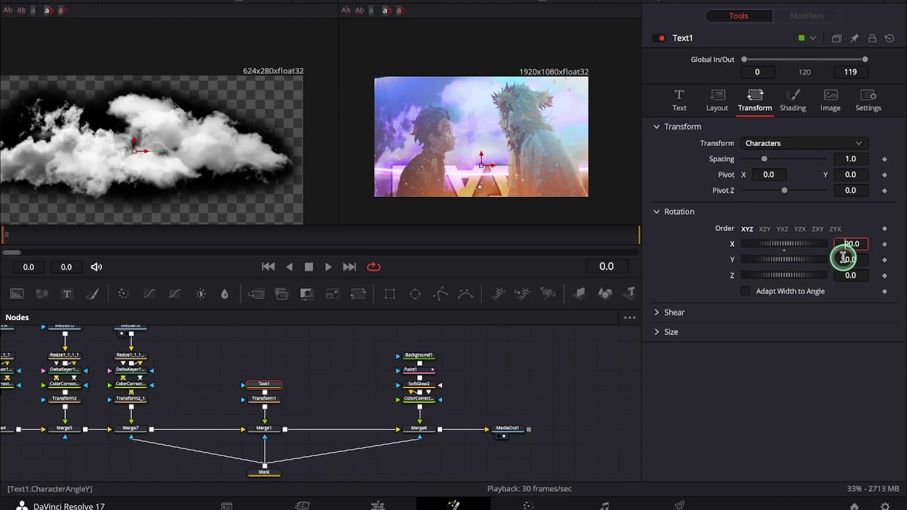
key(Return)
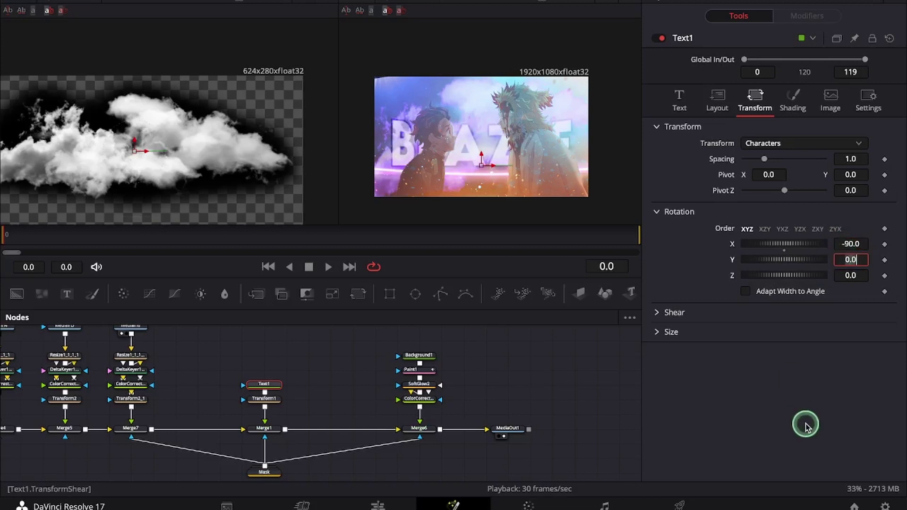
click(715, 102)
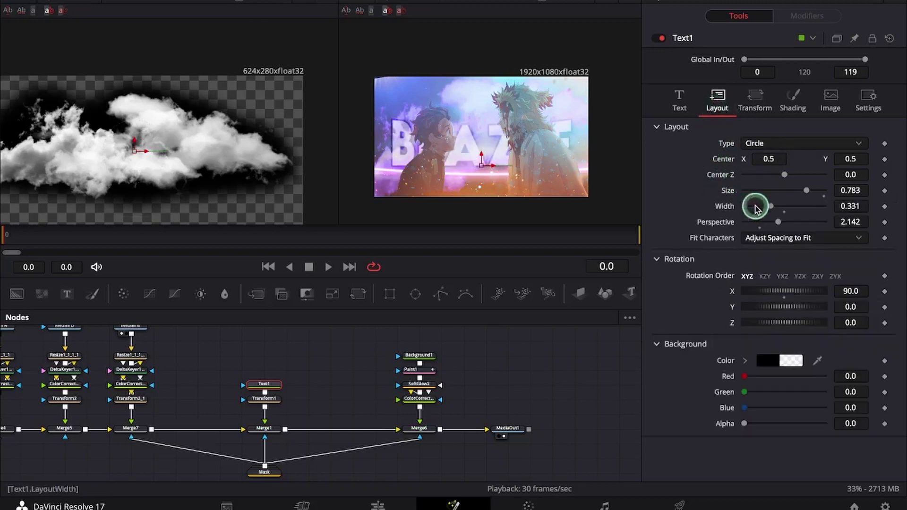
drag(792, 226, 821, 222)
Enlarge the title by increasing Transform1's size and check the composite in a single viewer.
click(275, 396)
click(792, 171)
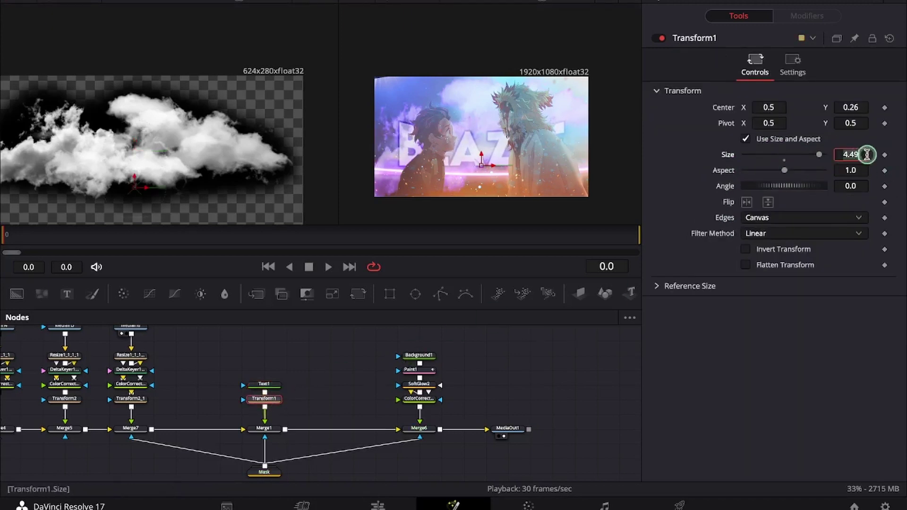
text(7)
key(Tab)
drag(814, 154, 807, 154)
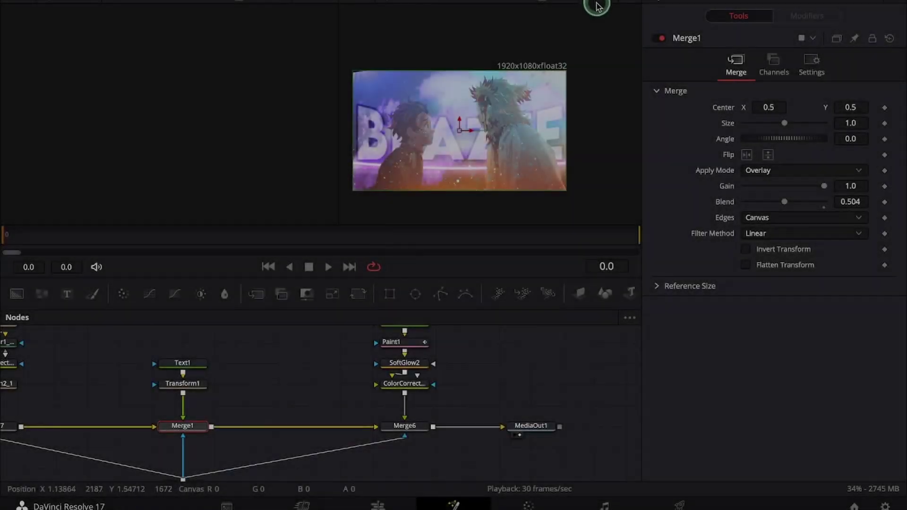
click(593, 4)
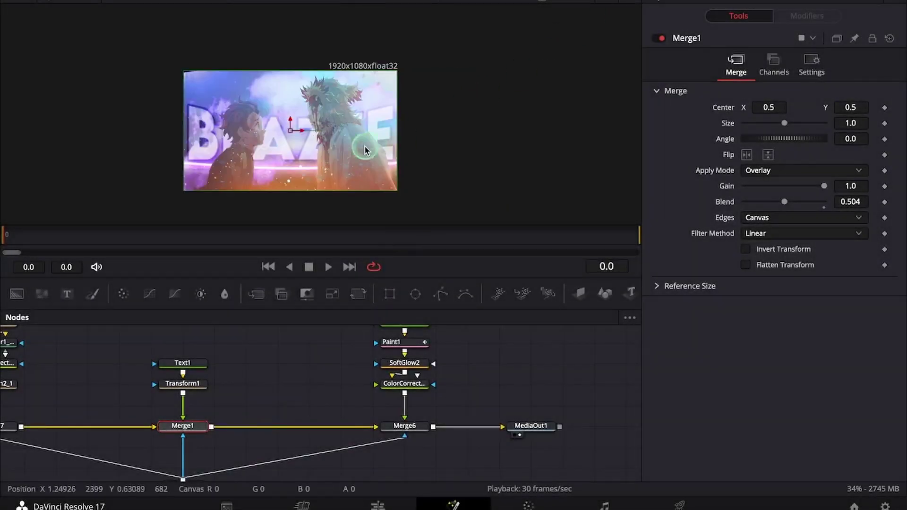
scroll(331, 160, up, 2)
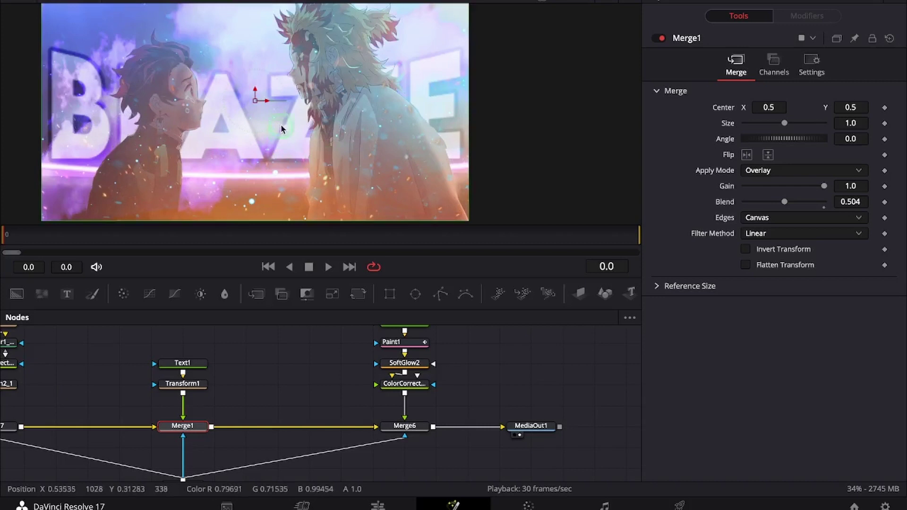
Duplicate MediaIn1 between the Text1 and Background1 branches and merge the copy over the composite right after Merge1.
scroll(233, 401, down, 3)
drag(200, 415, 428, 424)
drag(208, 439, 420, 438)
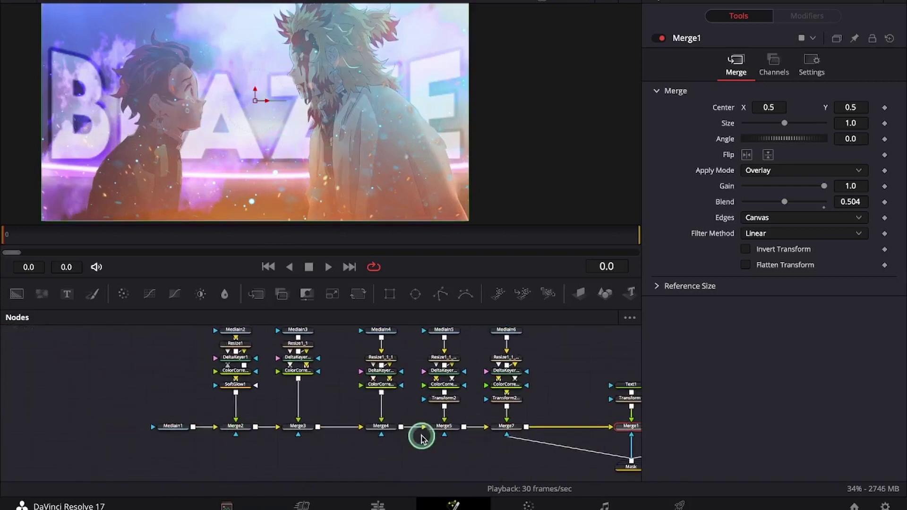
click(176, 426)
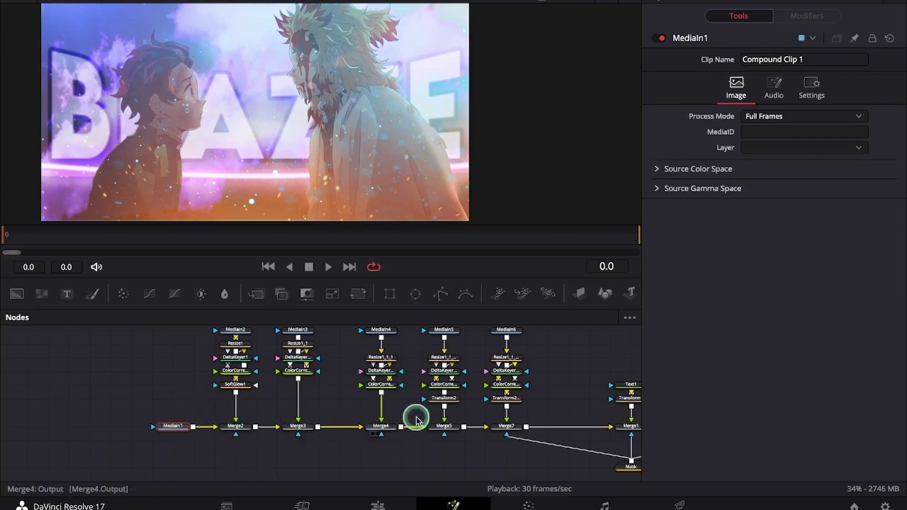
drag(506, 405, 242, 435)
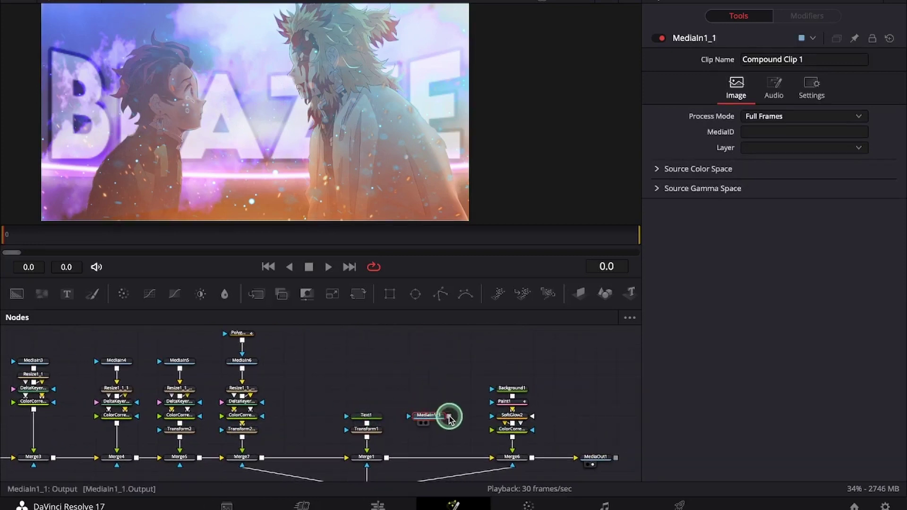
mouse_move(399, 448)
mouse_down()
mouse_move(385, 462)
mouse_move(392, 457)
mouse_up()
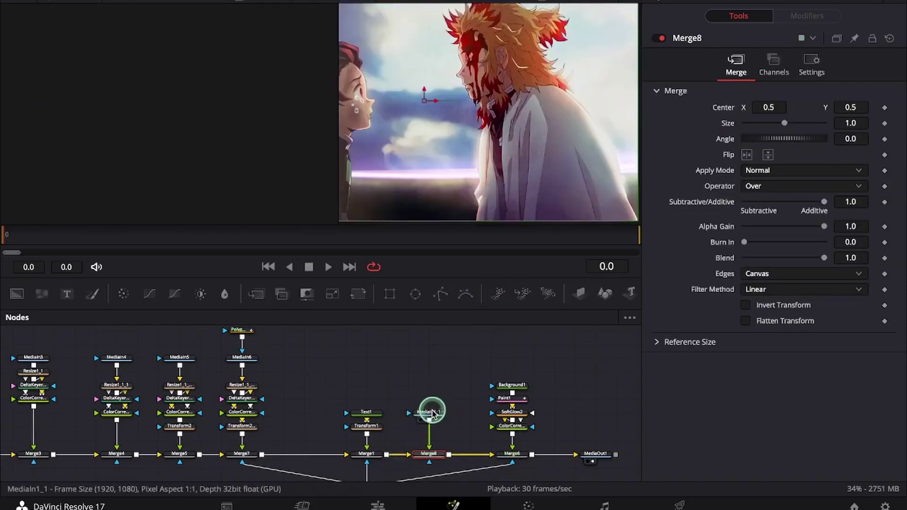
Show the duplicated MediaIn1_1 in the first viewer.
click(431, 414)
key(1)
drag(436, 431, 437, 411)
scroll(435, 411, down, 3)
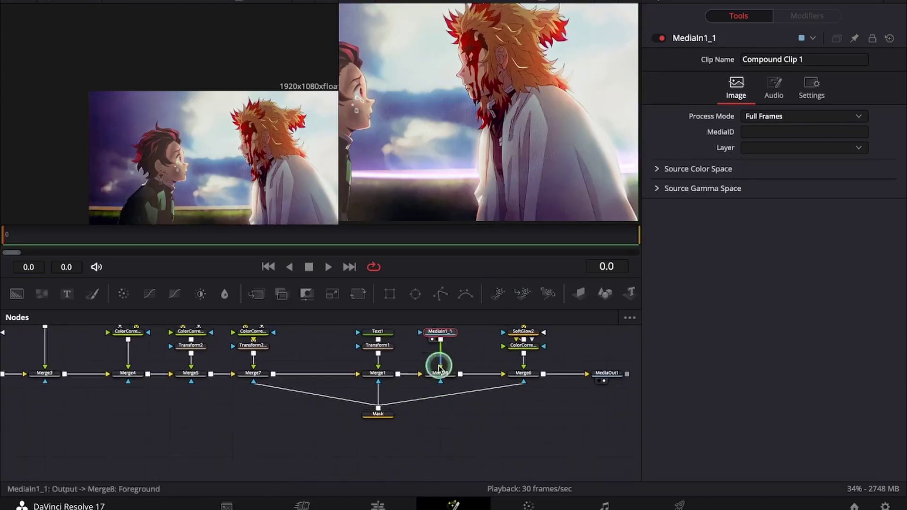
Copy the Mask group, paste it above MediaIn1_1 and ungroup the copy into its two polygon nodes.
click(378, 417)
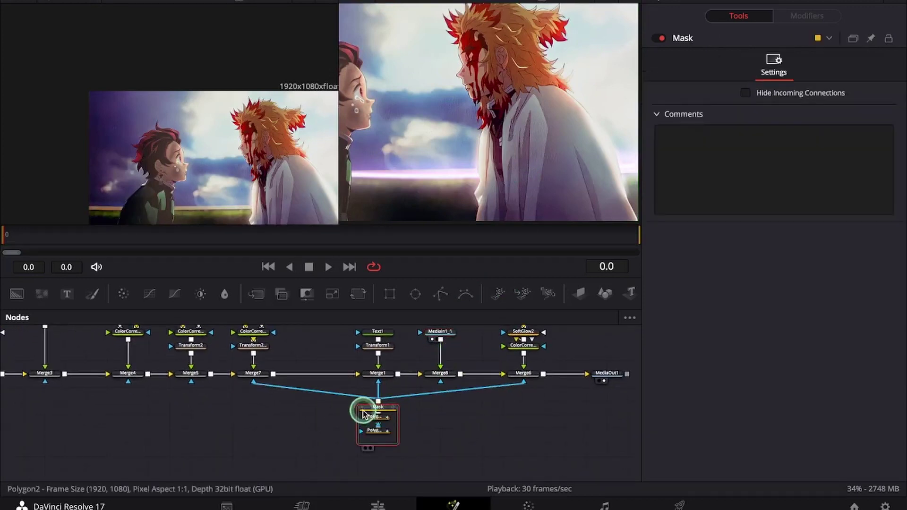
click(362, 407)
scroll(405, 397, up, 3)
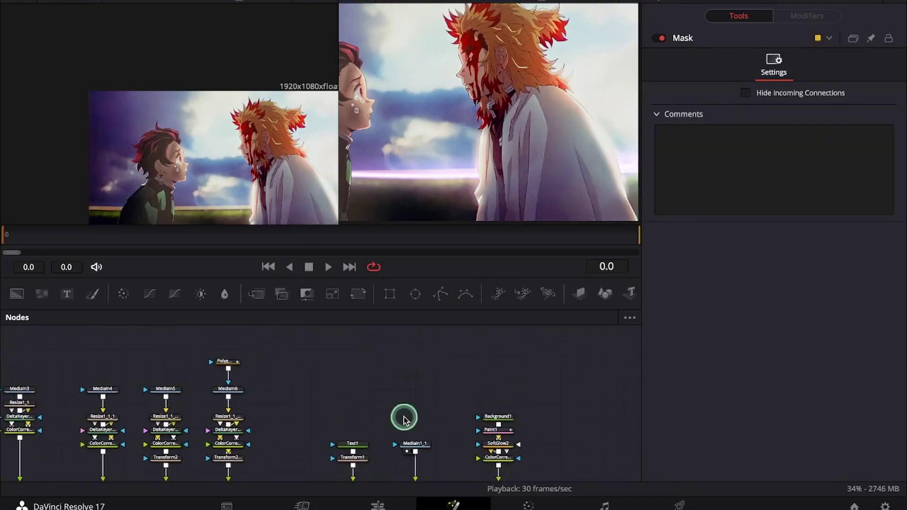
scroll(395, 406, up, 1)
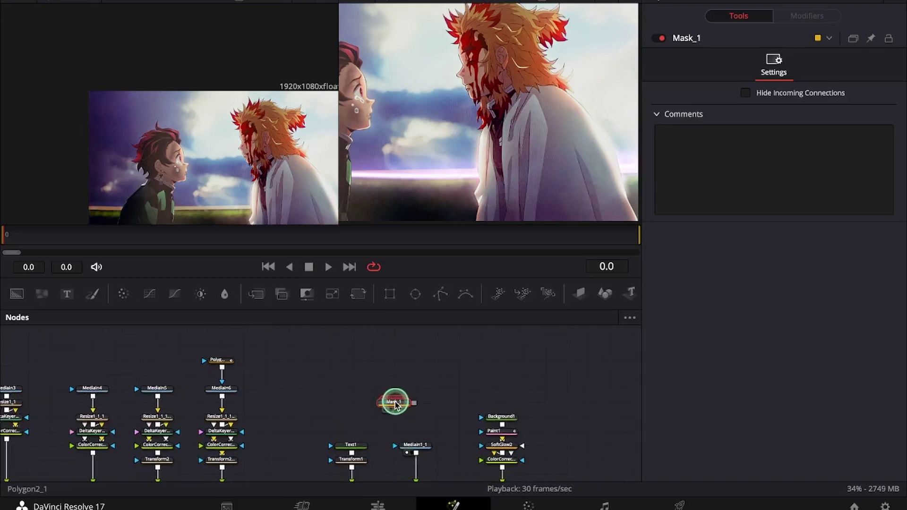
right_click(394, 405)
click(465, 174)
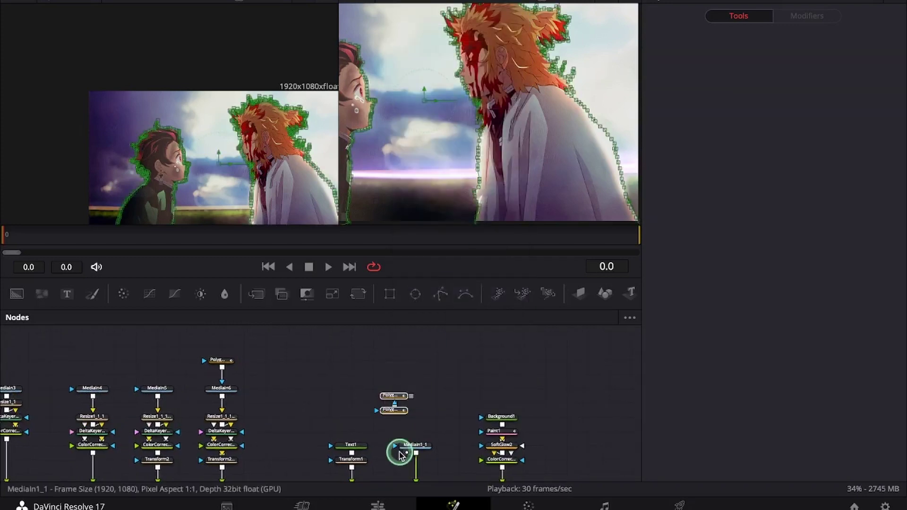
Turn off Invert on Polygon1_1 and Polygon2_1, and set Polygon2_1's paint mode to Merge.
scroll(399, 454, up, 4)
click(401, 386)
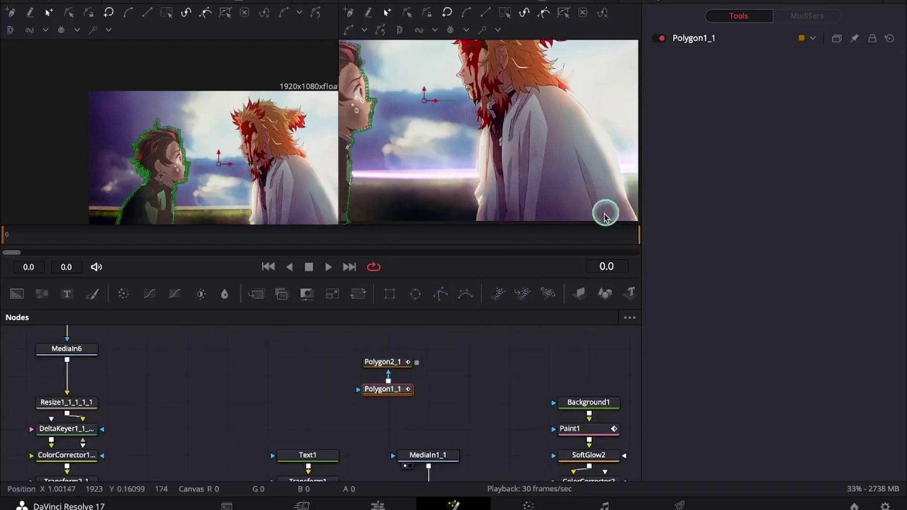
click(385, 390)
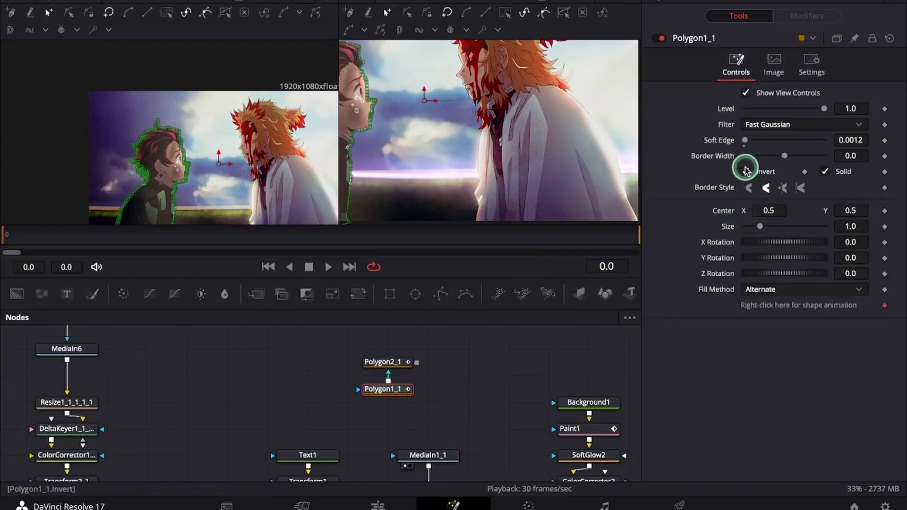
drag(382, 361, 382, 375)
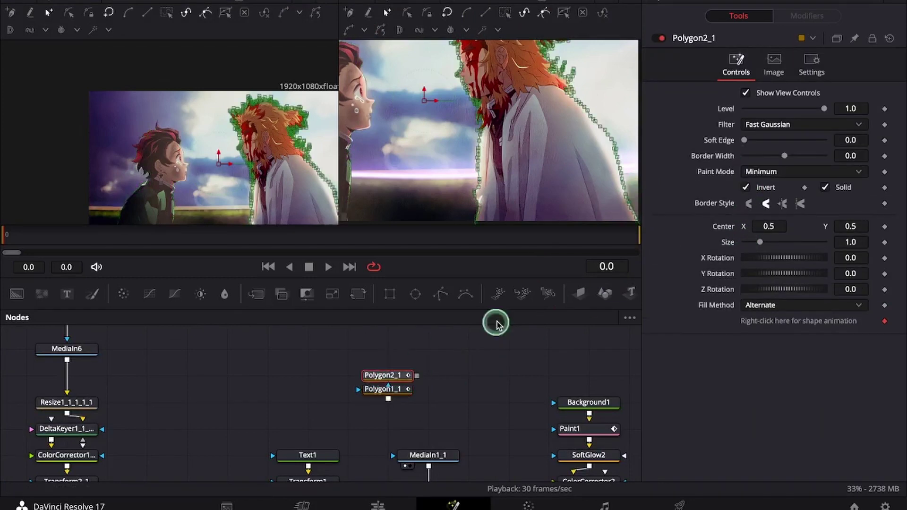
click(766, 175)
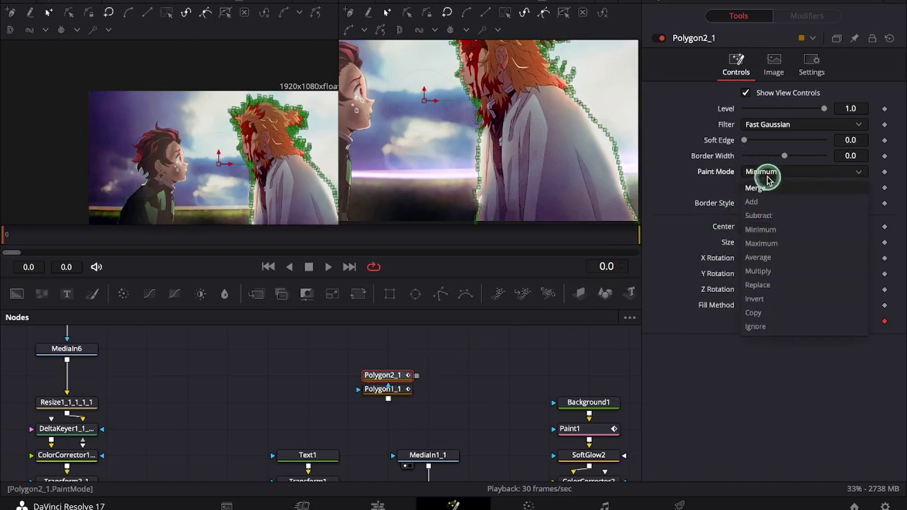
click(770, 188)
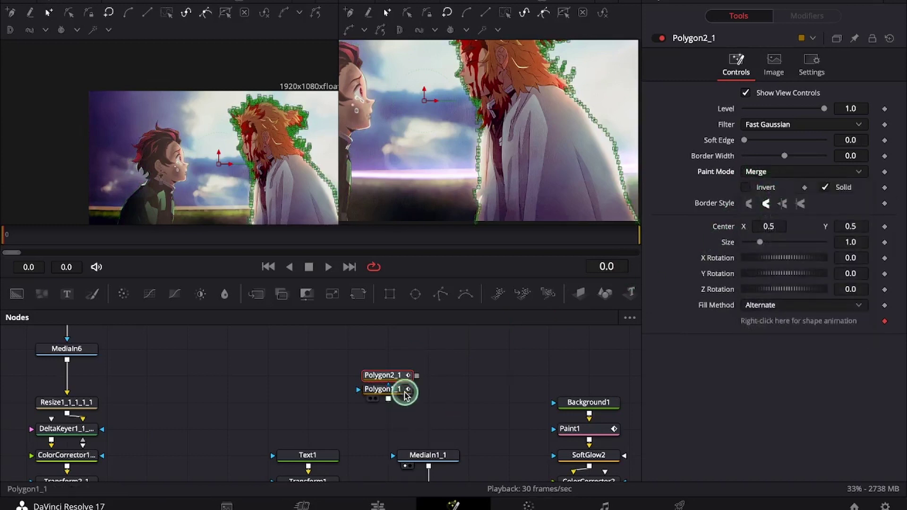
Connect Polygon2_1's output to MediaIn1_1 as its mask and check the composite on the Edit page.
drag(416, 376, 435, 461)
click(518, 418)
scroll(486, 161, down, 4)
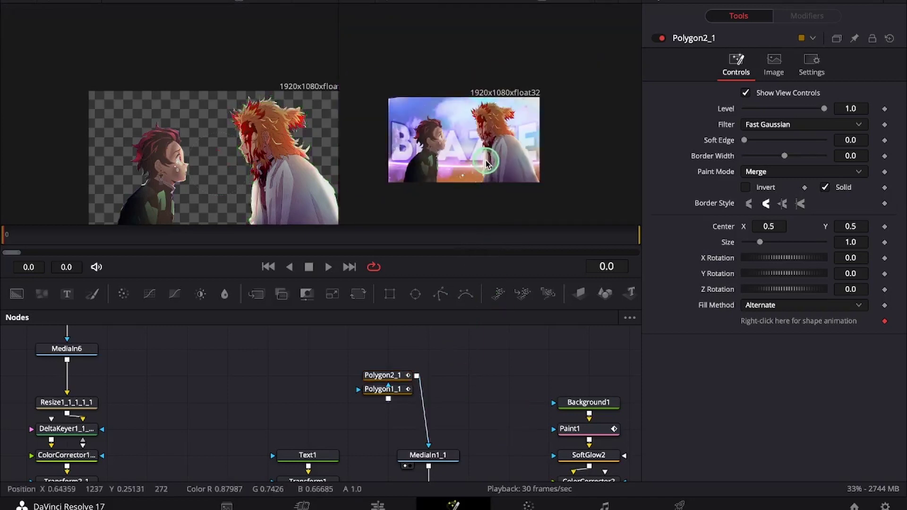
click(380, 504)
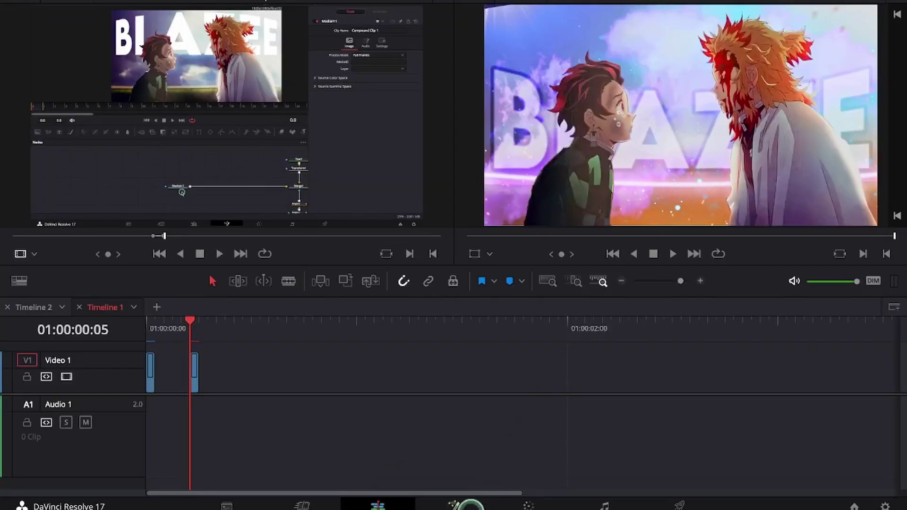
Back on the Fusion page, slightly raise the Soft Edge of Polygon1_1 and Polygon2_1 to feather both character masks.
click(454, 503)
scroll(423, 376, up, 5)
click(408, 388)
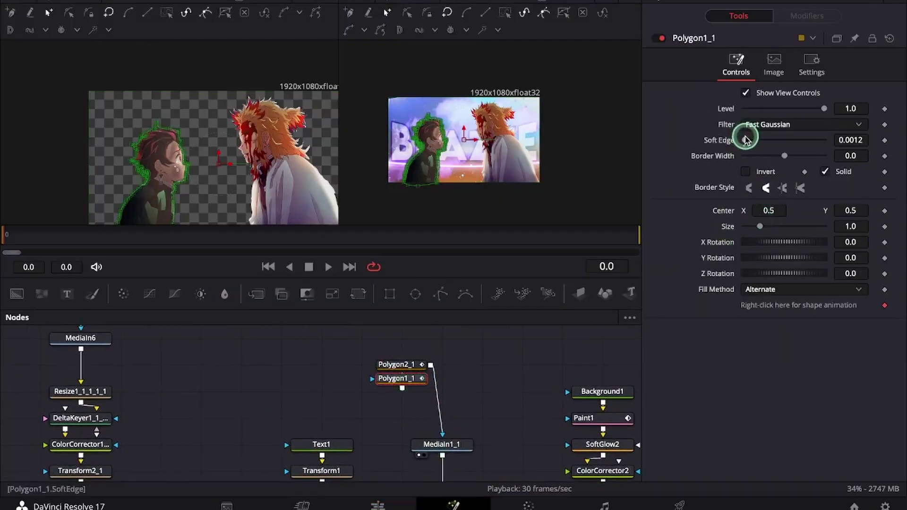
click(409, 366)
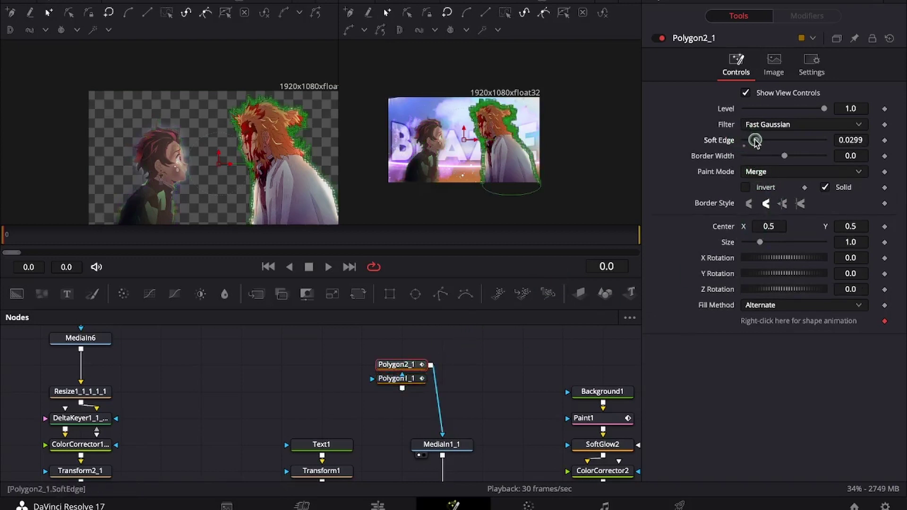
click(524, 394)
Check the composite on the Edit page, switch to the Color page and grab a still of the frame.
click(379, 503)
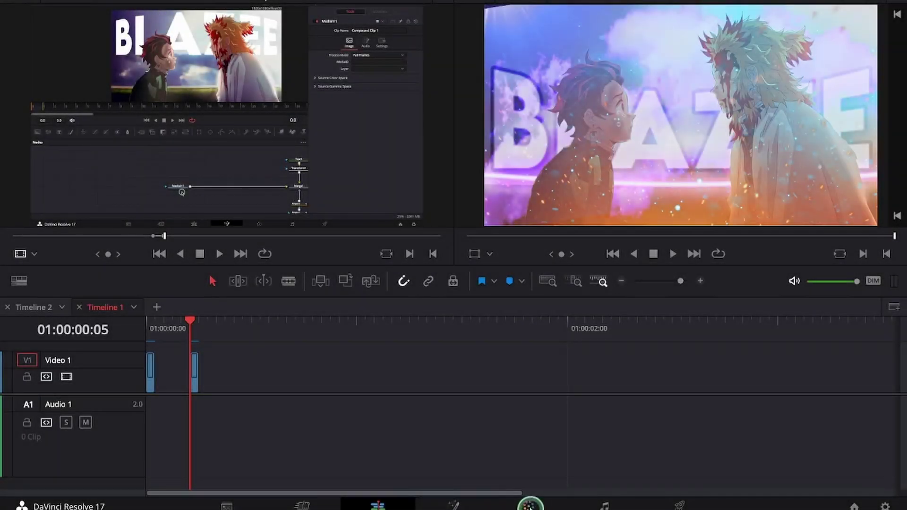
click(529, 505)
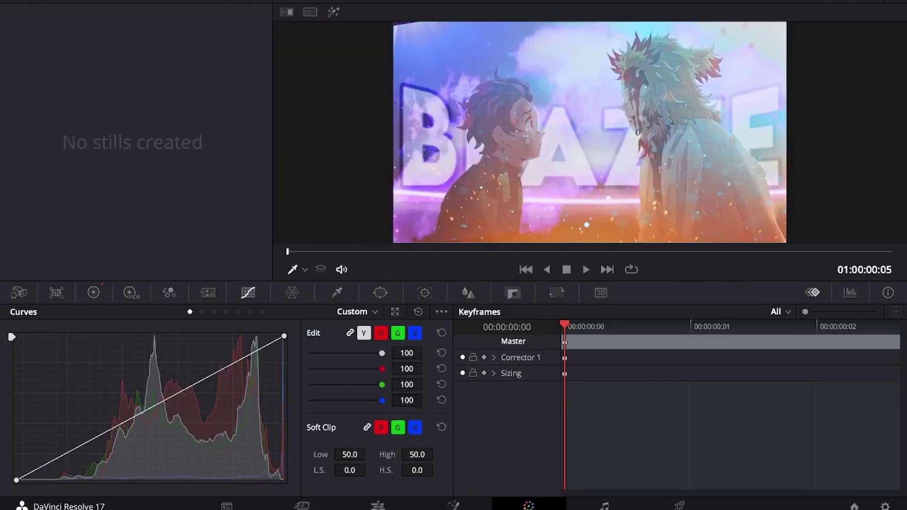
right_click(590, 116)
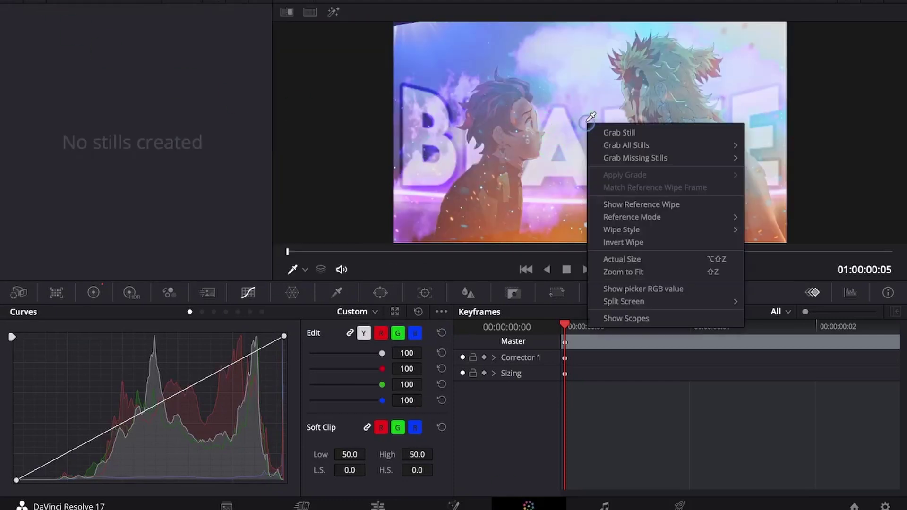
click(652, 134)
Export the grabbed still to the Thumbnail folder, choosing JPEG Files (*.jpg) as the format.
click(51, 32)
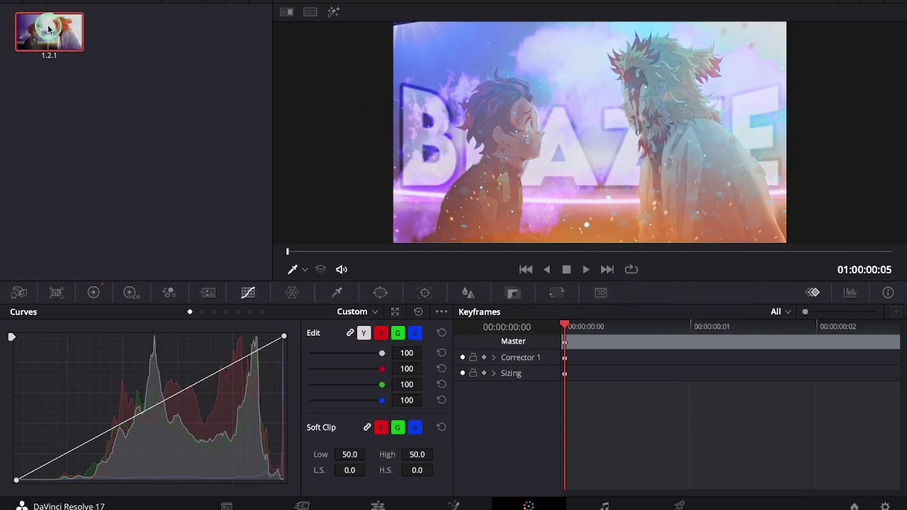
right_click(47, 36)
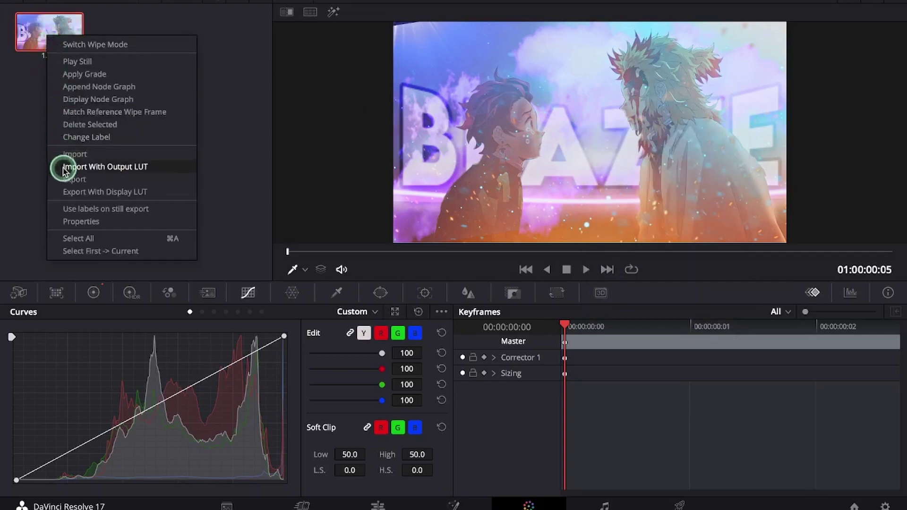
click(117, 180)
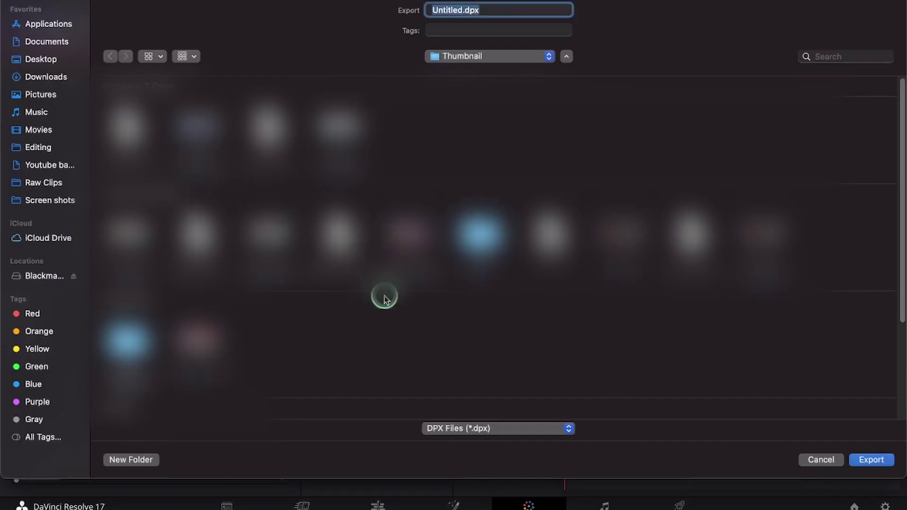
click(551, 437)
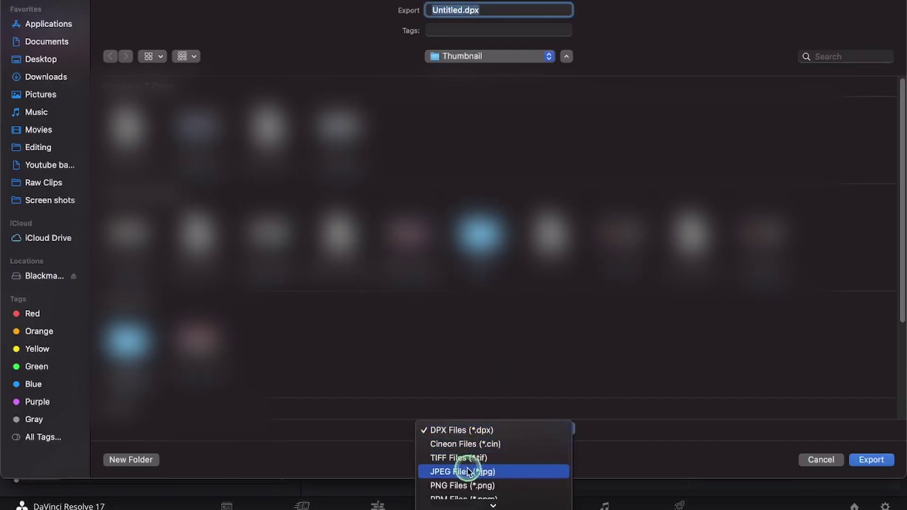
click(502, 474)
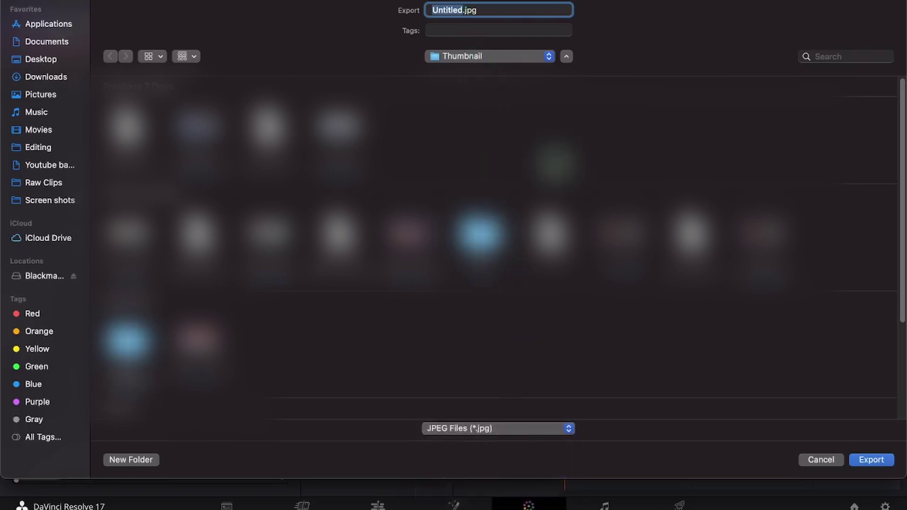